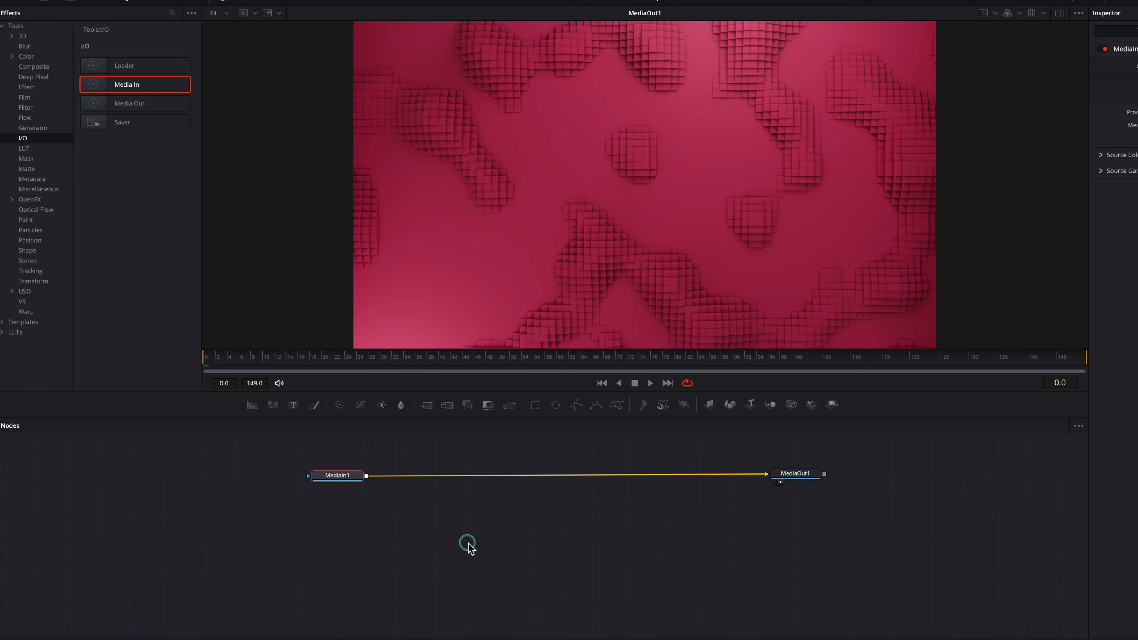
Step: Add a Gaussian Blur node fed by MediaIn1, view its output, and set its strength to about 0.46
{"action": "left_click", "coordinate": [30, 199]}
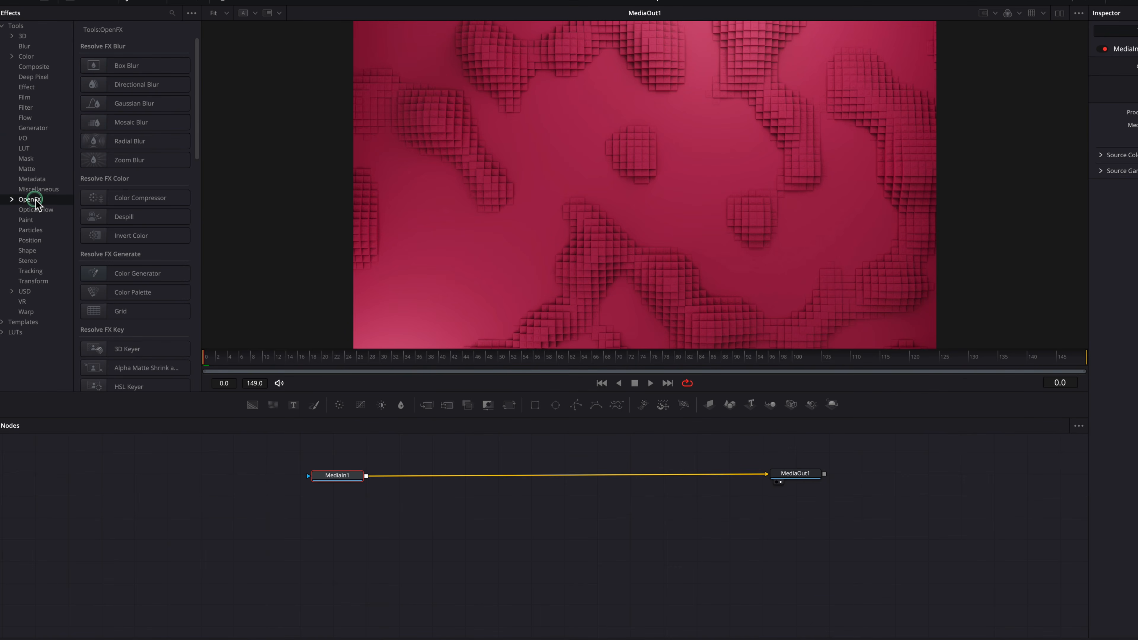
{"action": "left_click_drag", "start_coordinate": [137, 106], "coordinate": [405, 529]}
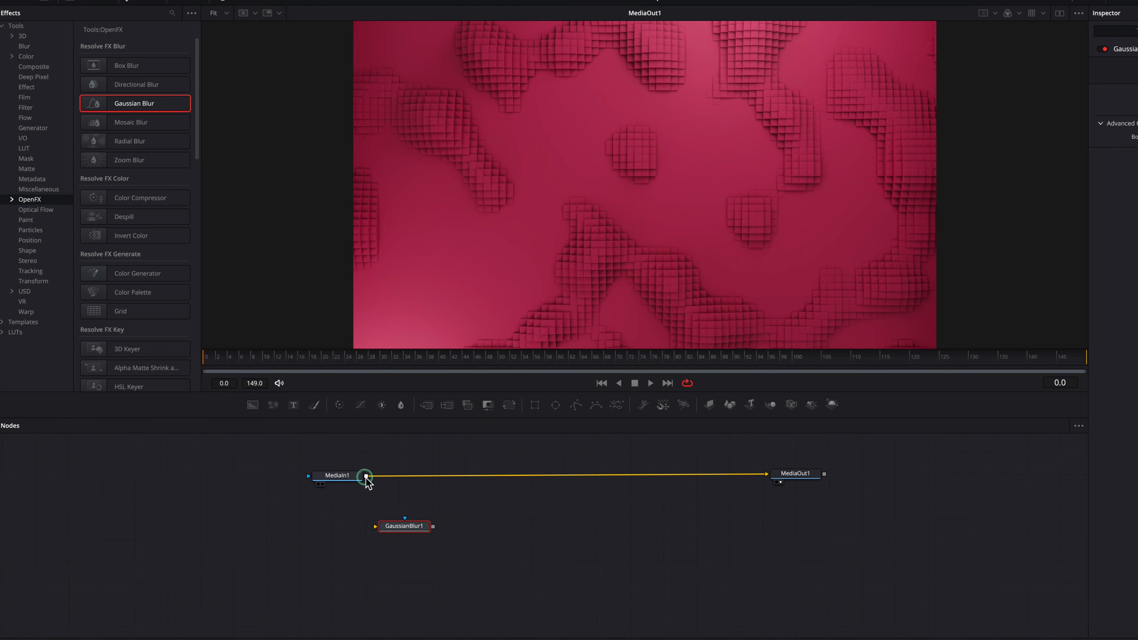
{"action": "left_click_drag", "start_coordinate": [367, 479], "coordinate": [376, 526]}
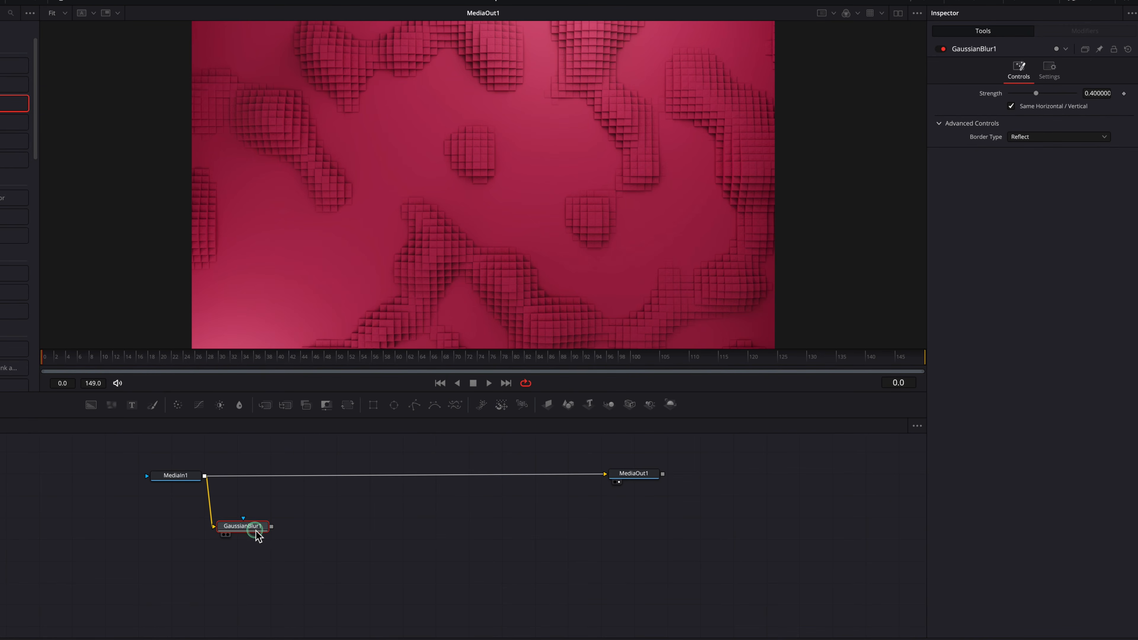
{"action": "key", "text": "1"}
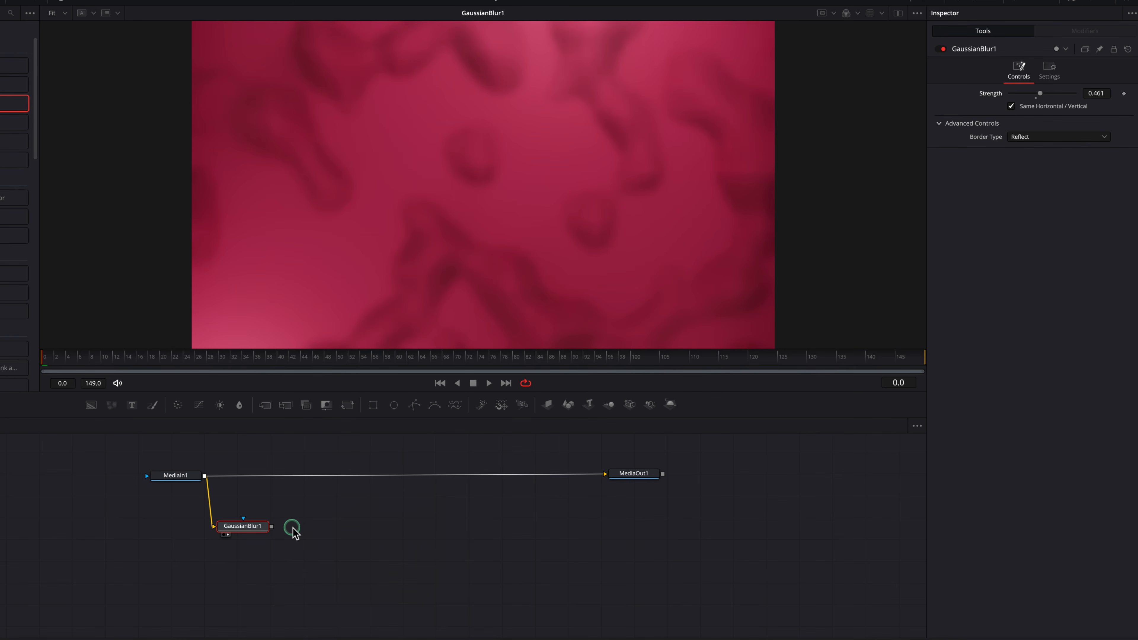
{"action": "left_click_drag", "start_coordinate": [251, 527], "coordinate": [254, 507]}
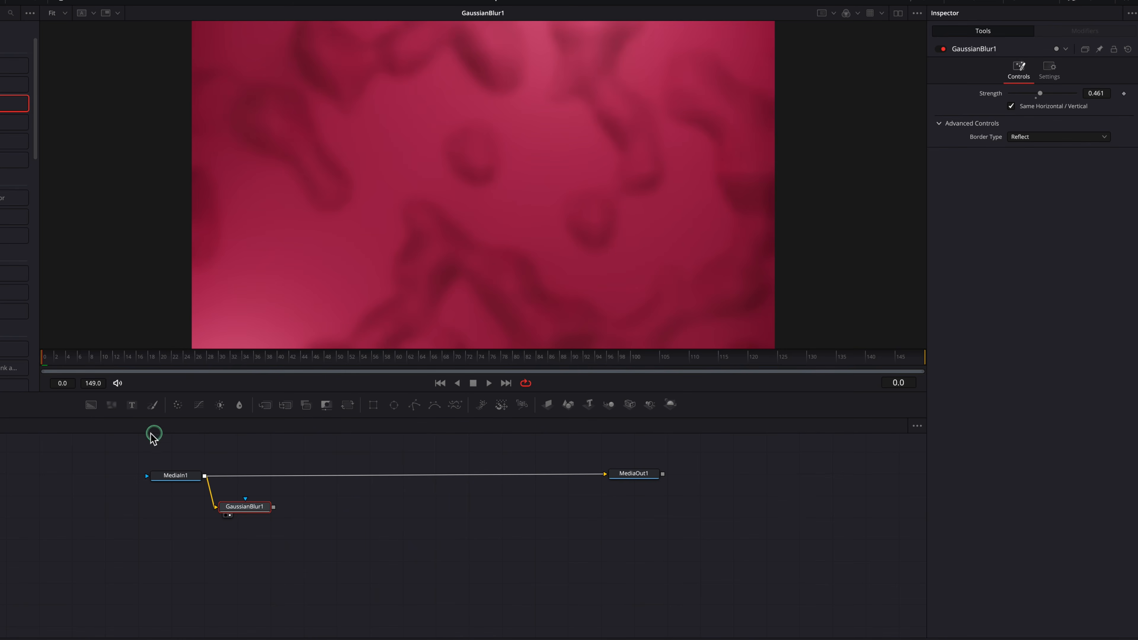
Step: Add a fully transparent black Background node and merge the Gaussian blur over it
{"action": "left_click_drag", "start_coordinate": [92, 408], "coordinate": [248, 545]}
{"action": "left_click_drag", "start_coordinate": [1076, 204], "coordinate": [1010, 204]}
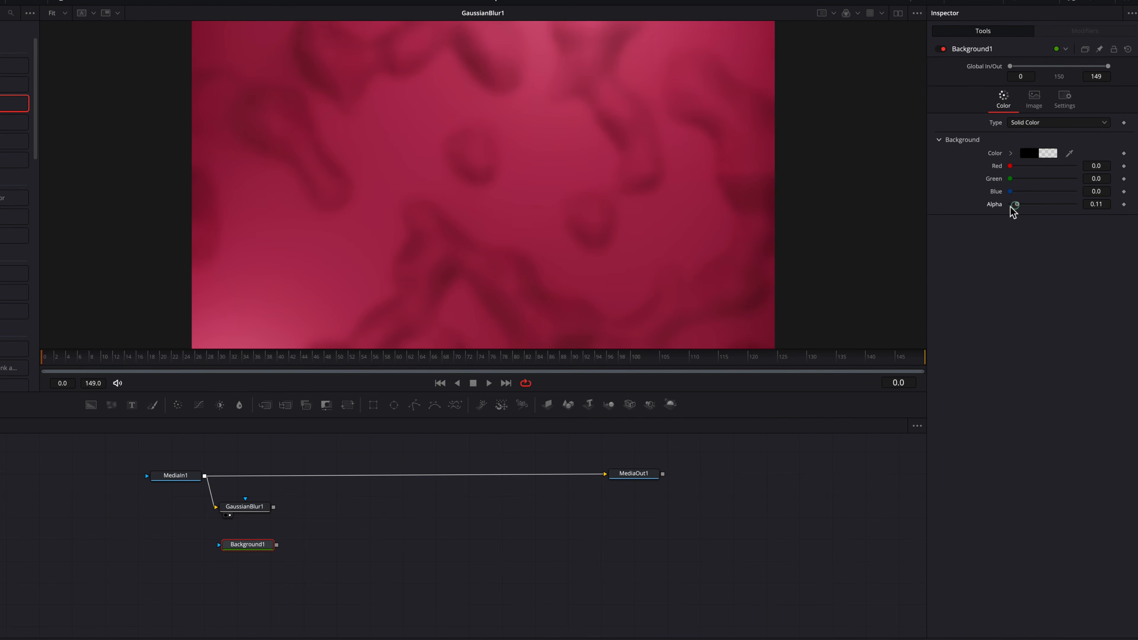
{"action": "left_click_drag", "start_coordinate": [275, 513], "coordinate": [279, 543]}
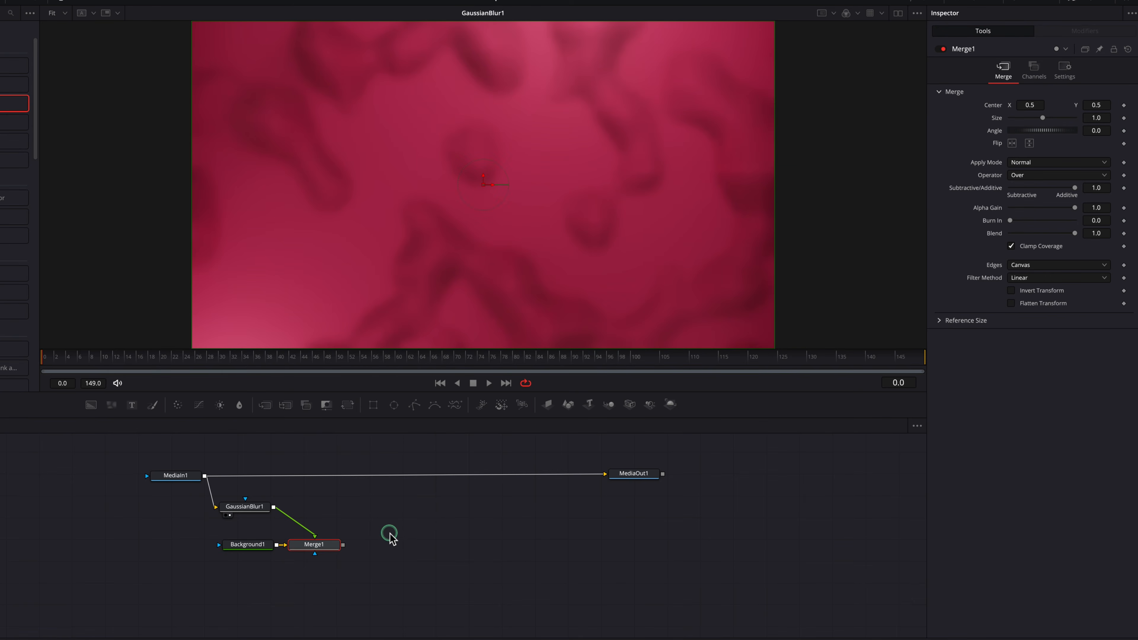
Step: Merge the Merge1 output over MediaIn1 ahead of MediaOut1, and show MediaOut1 in the viewer
{"action": "left_click_drag", "start_coordinate": [343, 545], "coordinate": [206, 478]}
{"action": "left_click_drag", "start_coordinate": [251, 477], "coordinate": [656, 479]}
{"action": "key", "text": "2"}
{"action": "left_click_drag", "start_coordinate": [175, 476], "coordinate": [176, 468]}
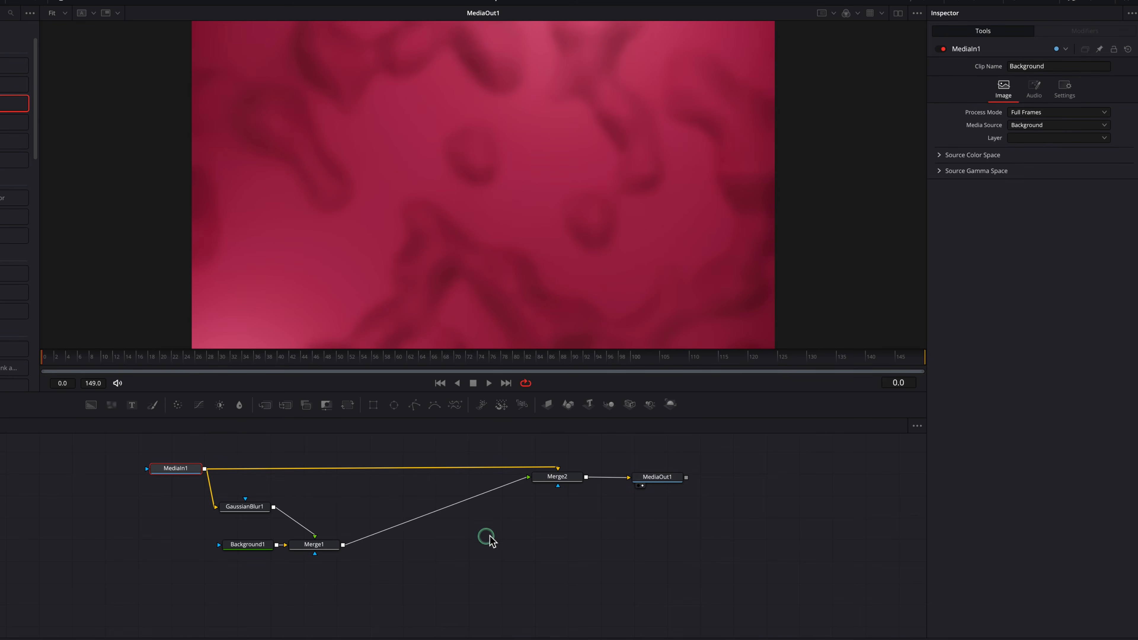
Step: Mask Merge1 with a Rectangle centred at about X 0.318, Y 0.380, with a corner radius of 0.11
{"action": "left_click_drag", "start_coordinate": [373, 411], "coordinate": [314, 555]}
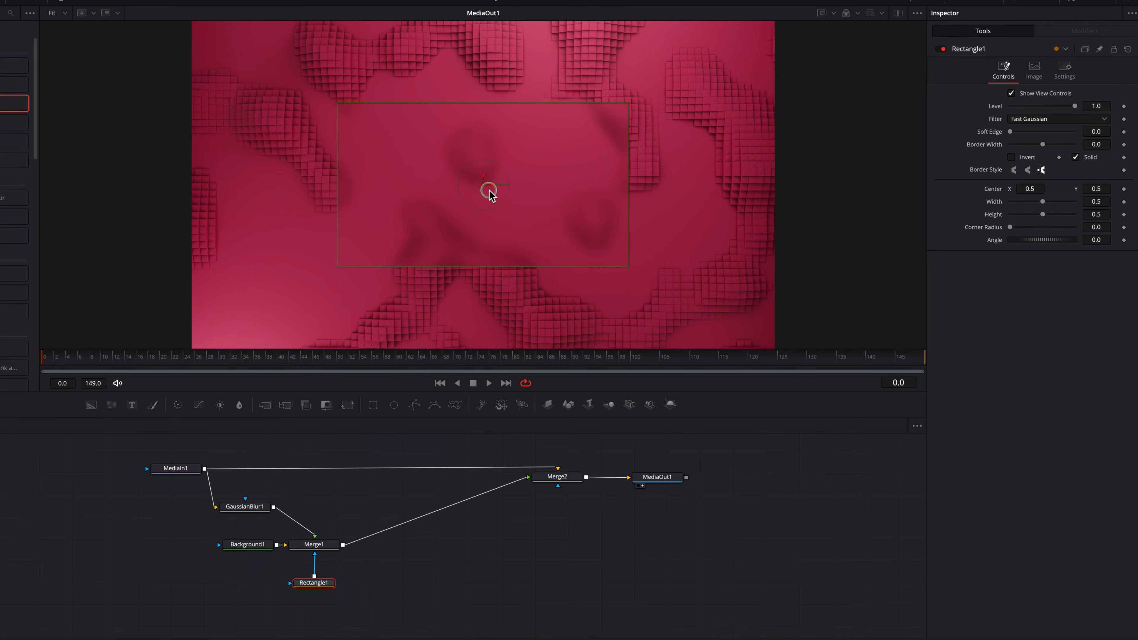
{"action": "left_click_drag", "start_coordinate": [484, 184], "coordinate": [377, 225]}
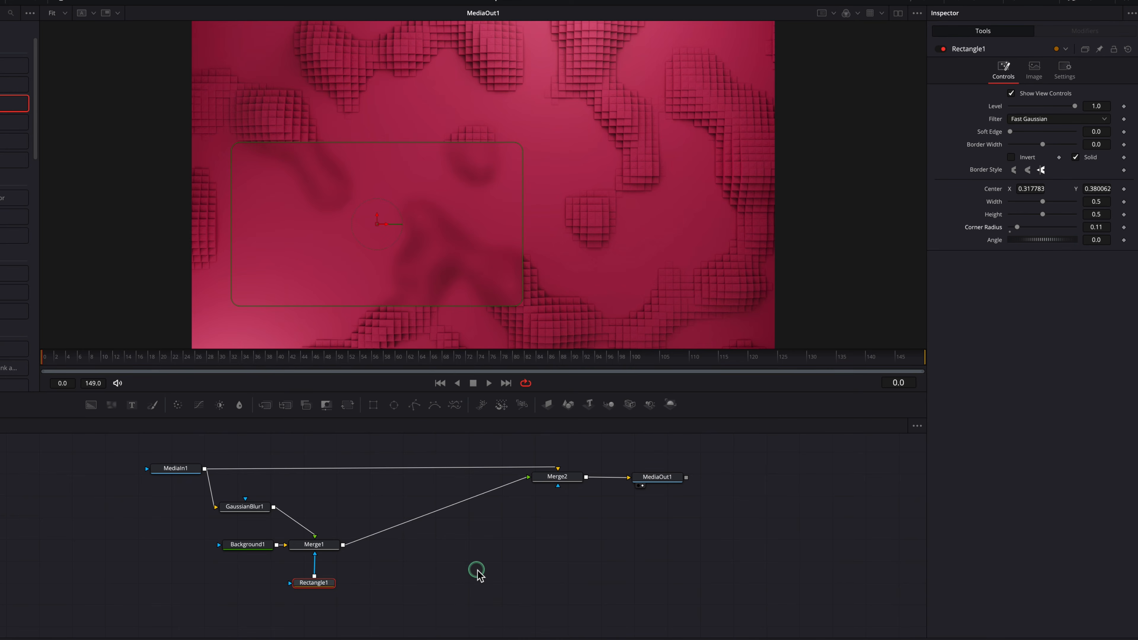
{"action": "left_click", "coordinate": [511, 569]}
Step: Add a second Background node, merge it over Merge1's output, and mask it with Rectangle1
{"action": "left_click", "coordinate": [96, 412]}
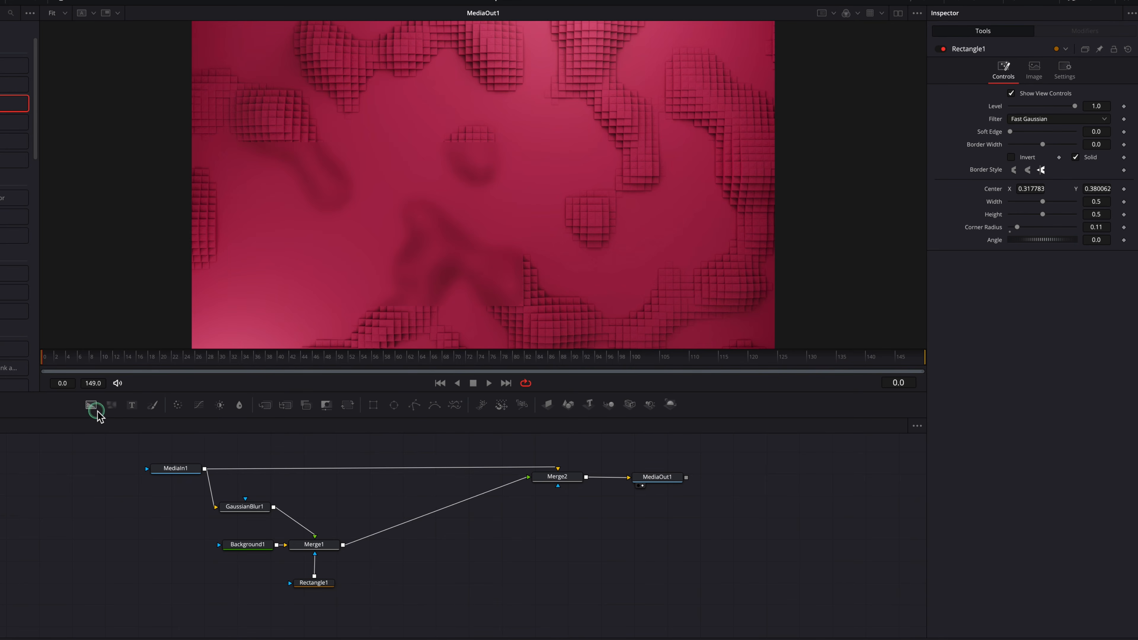
{"action": "left_click", "coordinate": [380, 576]}
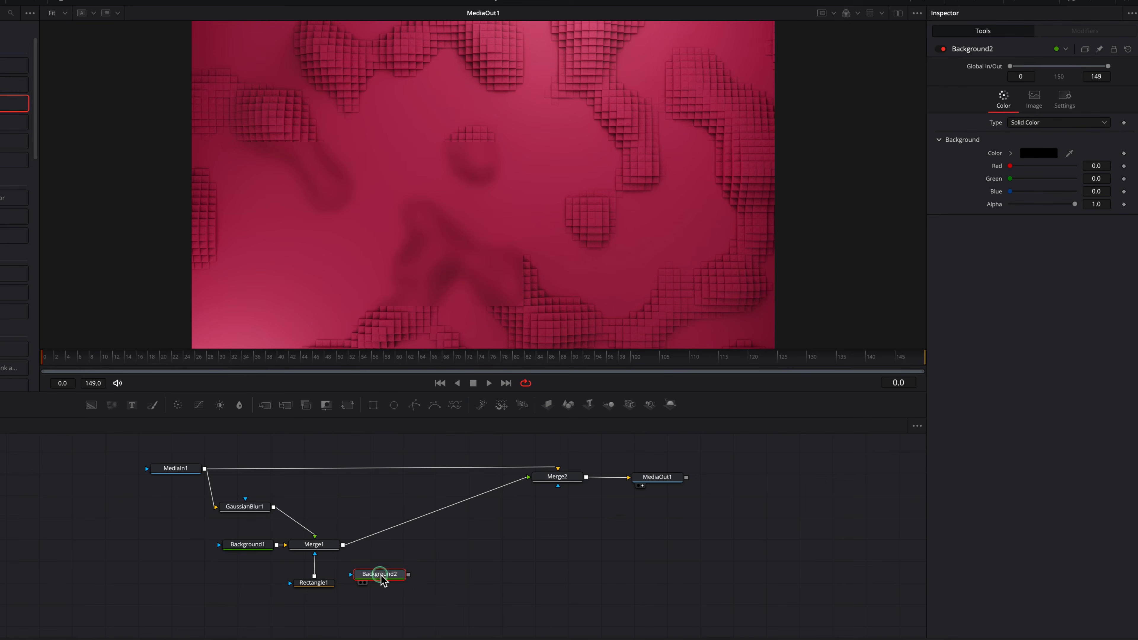
{"action": "left_click_drag", "start_coordinate": [411, 575], "coordinate": [343, 545]}
{"action": "left_click_drag", "start_coordinate": [446, 578], "coordinate": [407, 588]}
{"action": "left_click", "coordinate": [407, 589]}
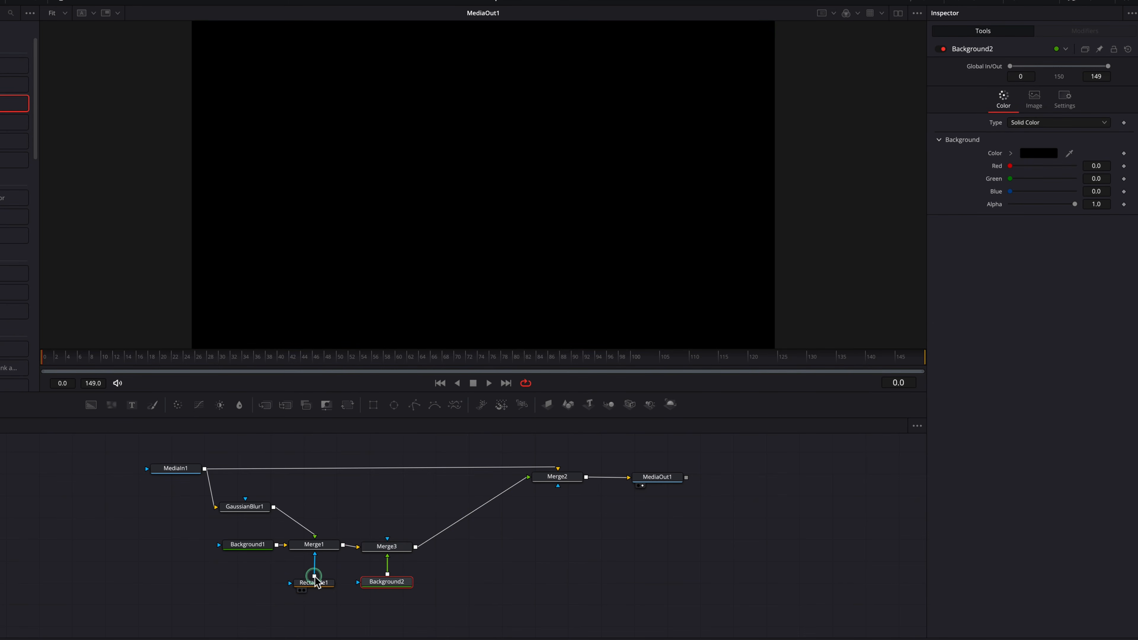
{"action": "left_click_drag", "start_coordinate": [316, 578], "coordinate": [394, 585]}
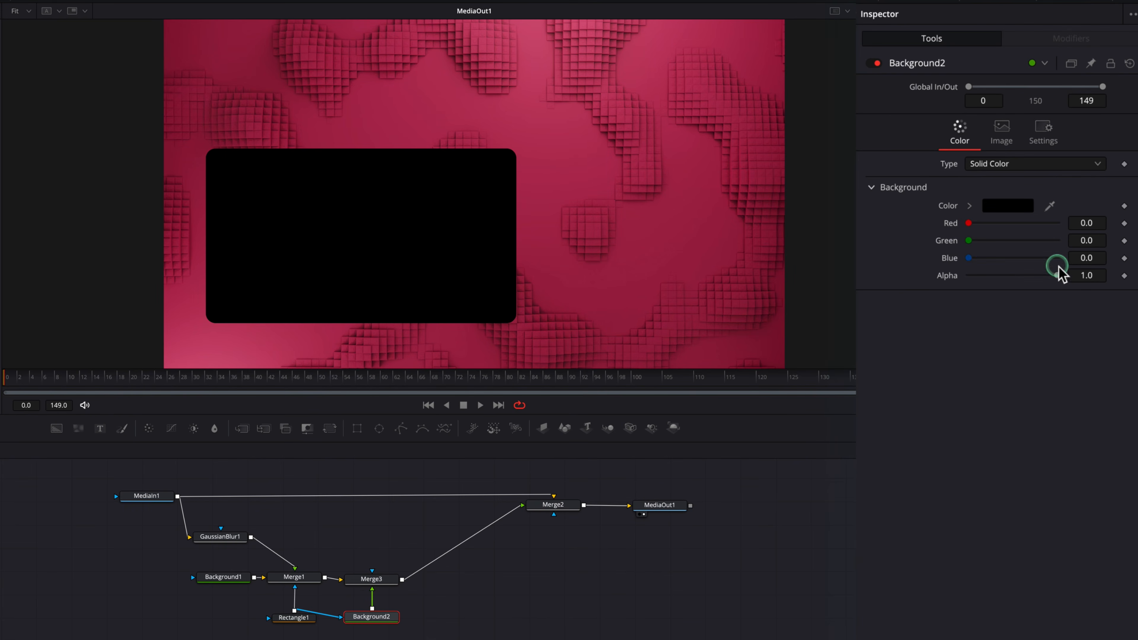
Step: Set Background2's alpha to 0 and its colour to grey with red, green and blue at 0.102
{"action": "left_click_drag", "start_coordinate": [1059, 270], "coordinate": [956, 302]}
{"action": "left_click", "coordinate": [969, 205]}
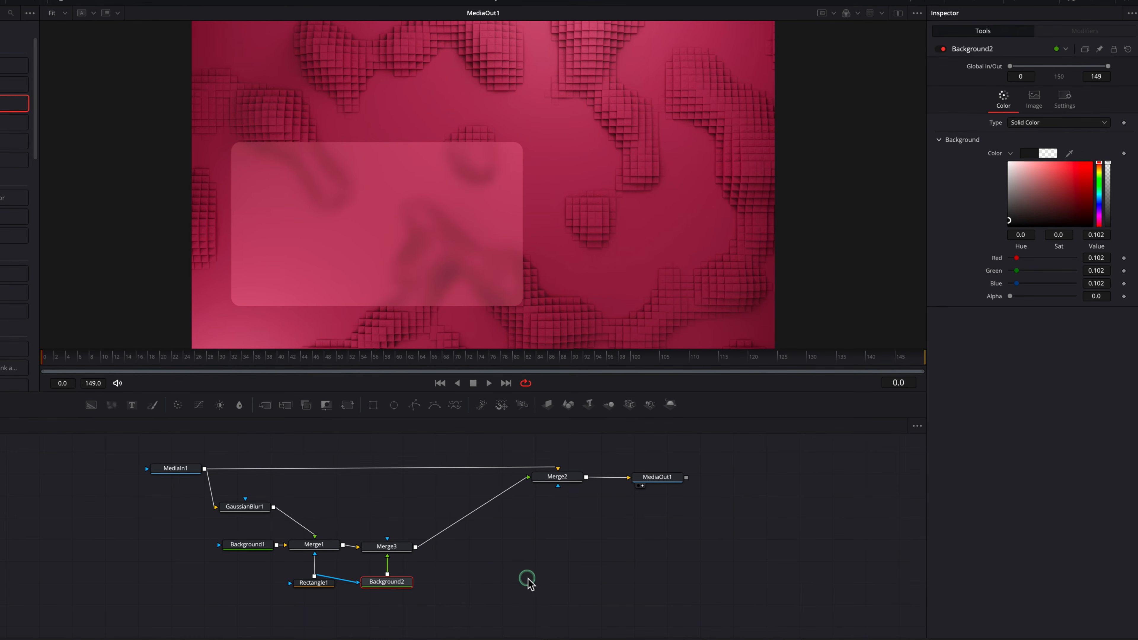
{"action": "scroll", "coordinate": [449, 279], "scroll_direction": "up", "scroll_amount": 3}
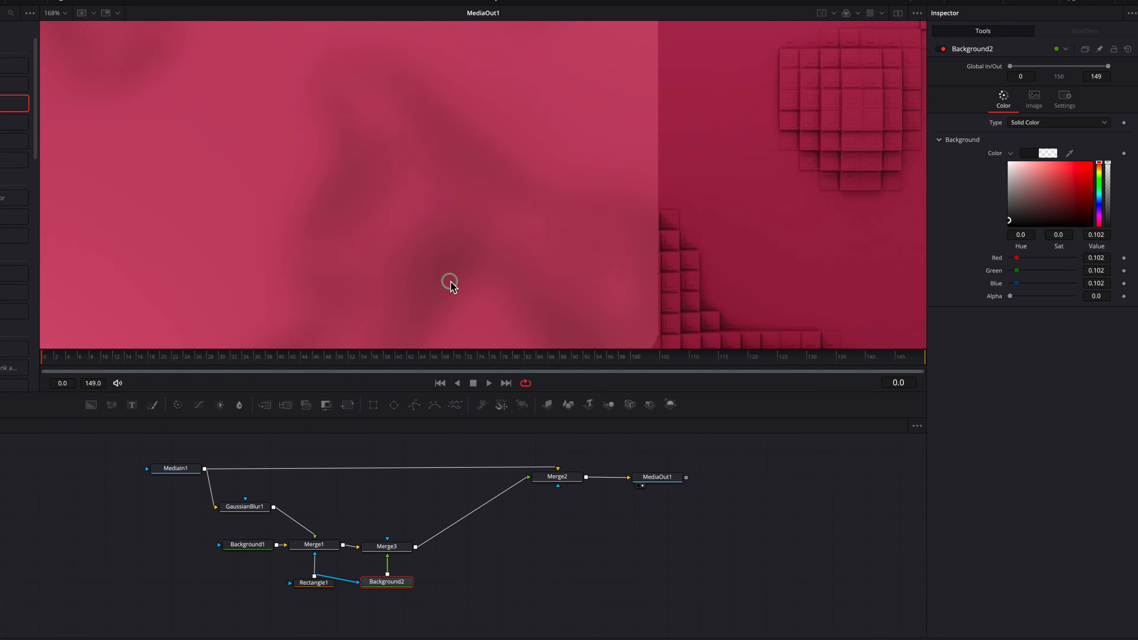
{"action": "scroll", "coordinate": [449, 281], "scroll_direction": "down", "scroll_amount": 1}
{"action": "left_click_drag", "start_coordinate": [429, 268], "coordinate": [713, 331]}
{"action": "left_click", "coordinate": [687, 268]}
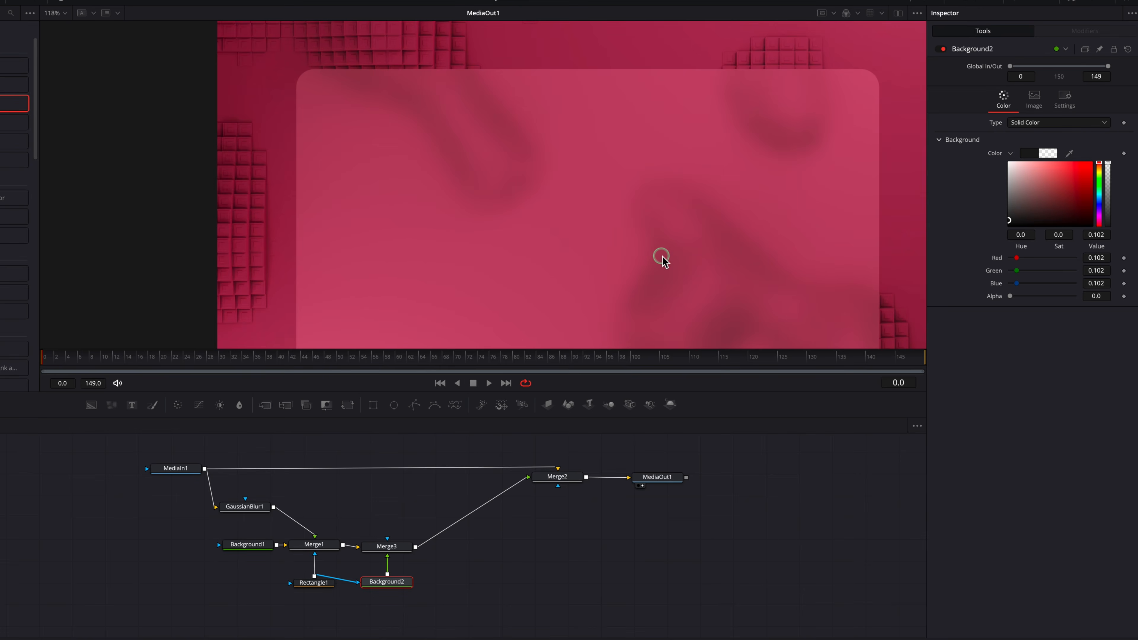
{"action": "key", "text": "ctrl+f"}
Step: Make room before Merge2 and MediaOut1, and insert an Emboss effect between Merge3 and Merge2
{"action": "left_click_drag", "start_coordinate": [579, 462], "coordinate": [645, 491]}
{"action": "left_click_drag", "start_coordinate": [652, 477], "coordinate": [780, 471]}
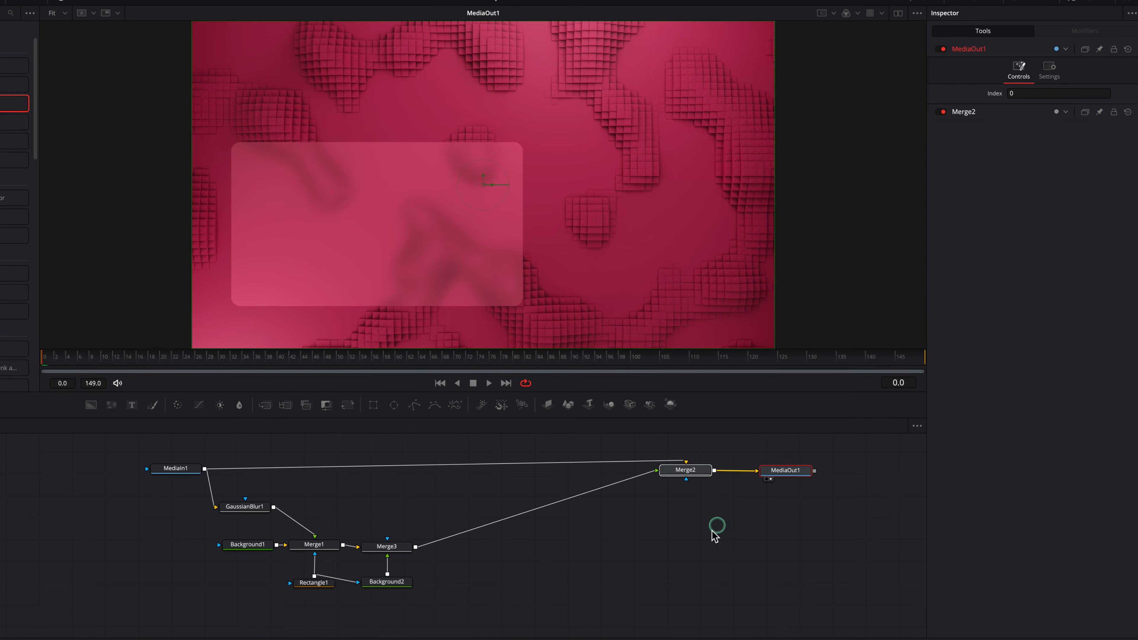
{"action": "left_click", "coordinate": [714, 533]}
{"action": "left_click_drag", "start_coordinate": [206, 152], "coordinate": [211, 290]}
{"action": "left_click", "coordinate": [144, 249]}
{"action": "left_click_drag", "start_coordinate": [145, 253], "coordinate": [627, 536]}
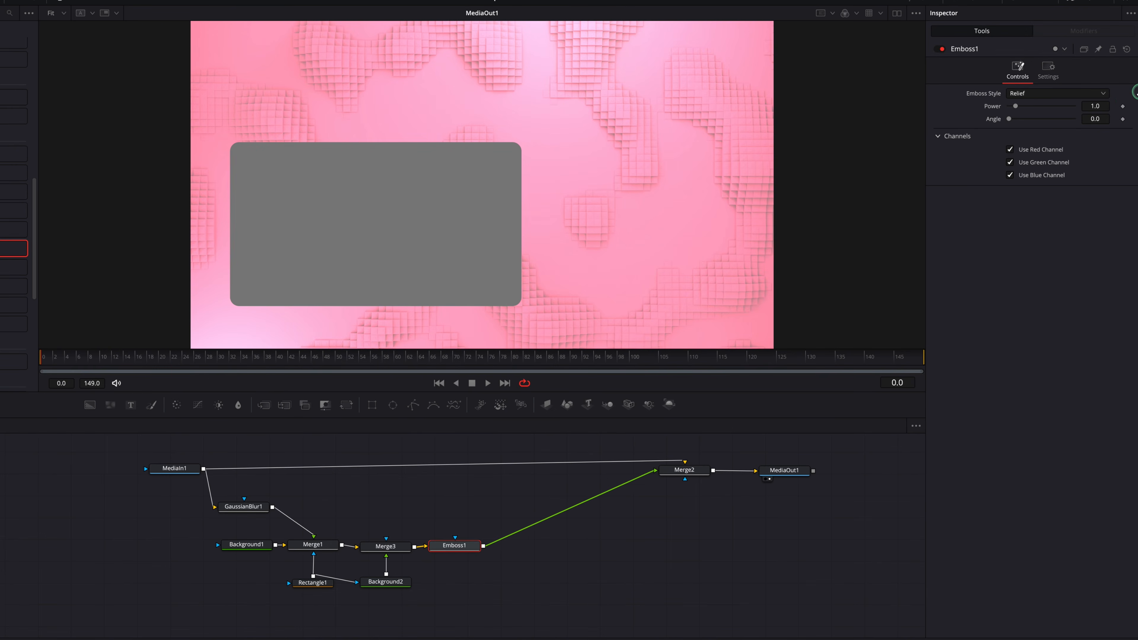
Step: Set Emboss1 to the Emboss Over style with power 2.05 and angle 243.8
{"action": "left_click", "coordinate": [1075, 94]}
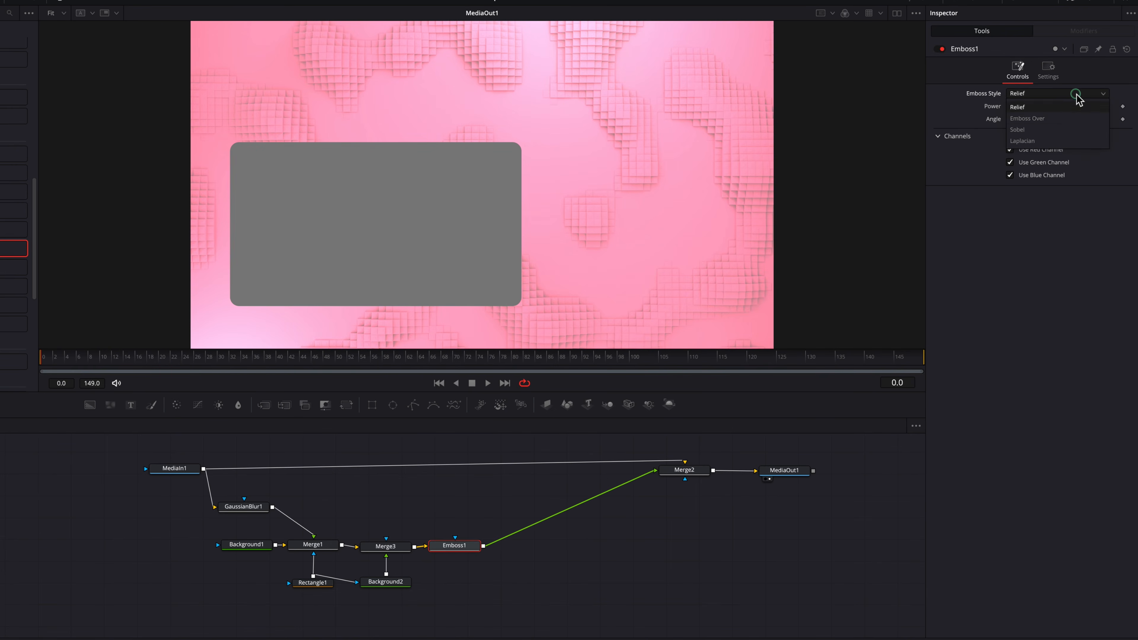
{"action": "left_click", "coordinate": [1069, 118]}
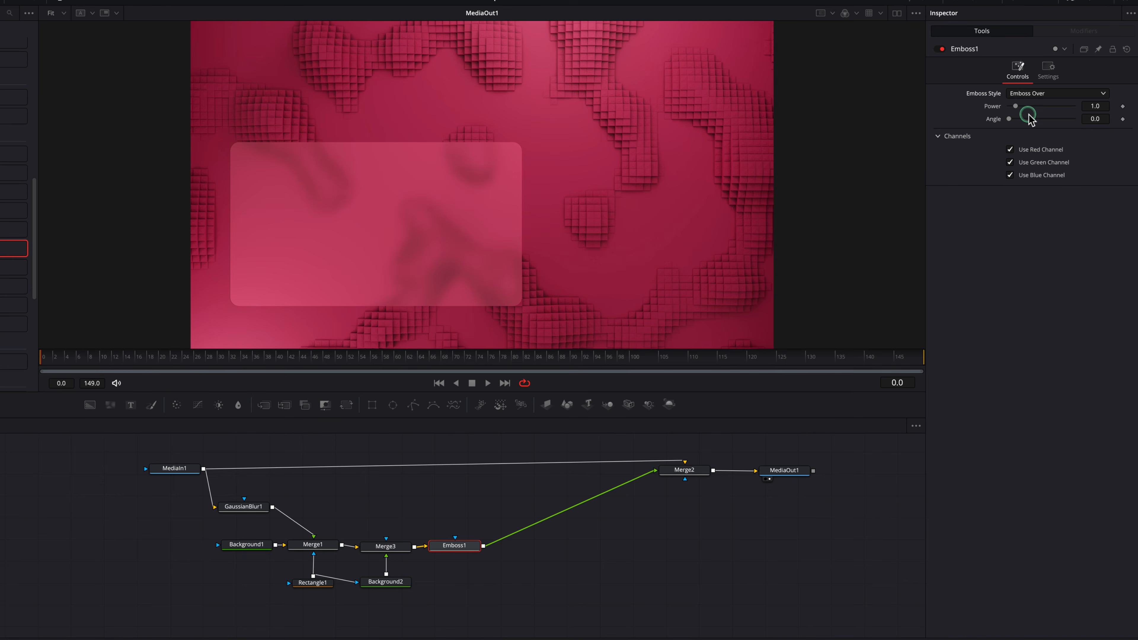
{"action": "left_click_drag", "start_coordinate": [1017, 106], "coordinate": [1018, 107]}
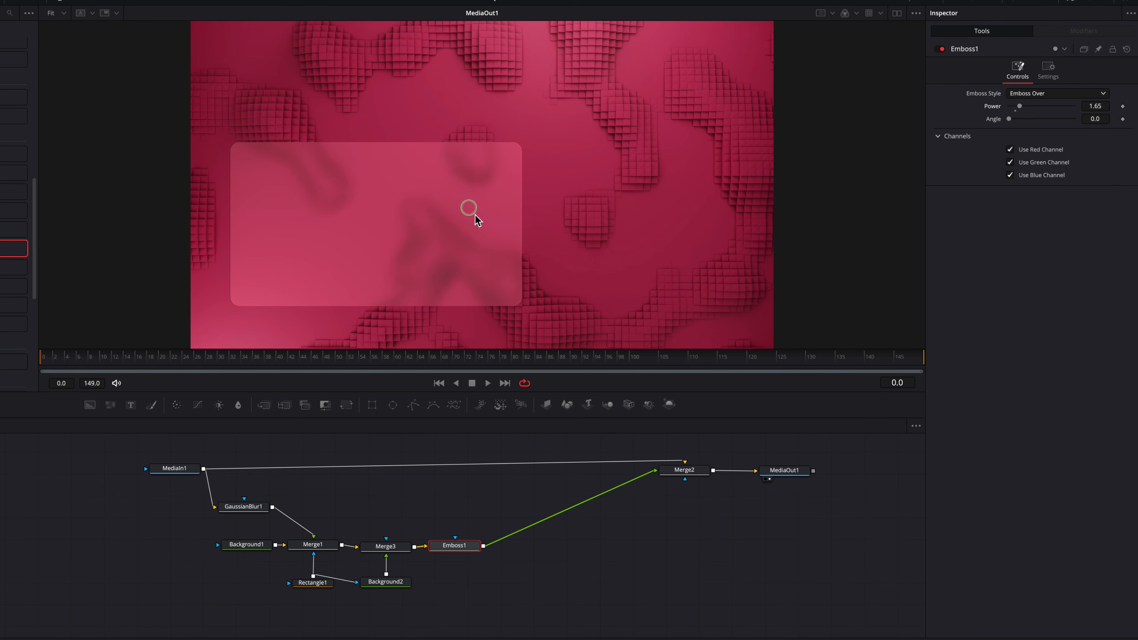
{"action": "scroll", "coordinate": [480, 224], "scroll_direction": "up", "scroll_amount": 2}
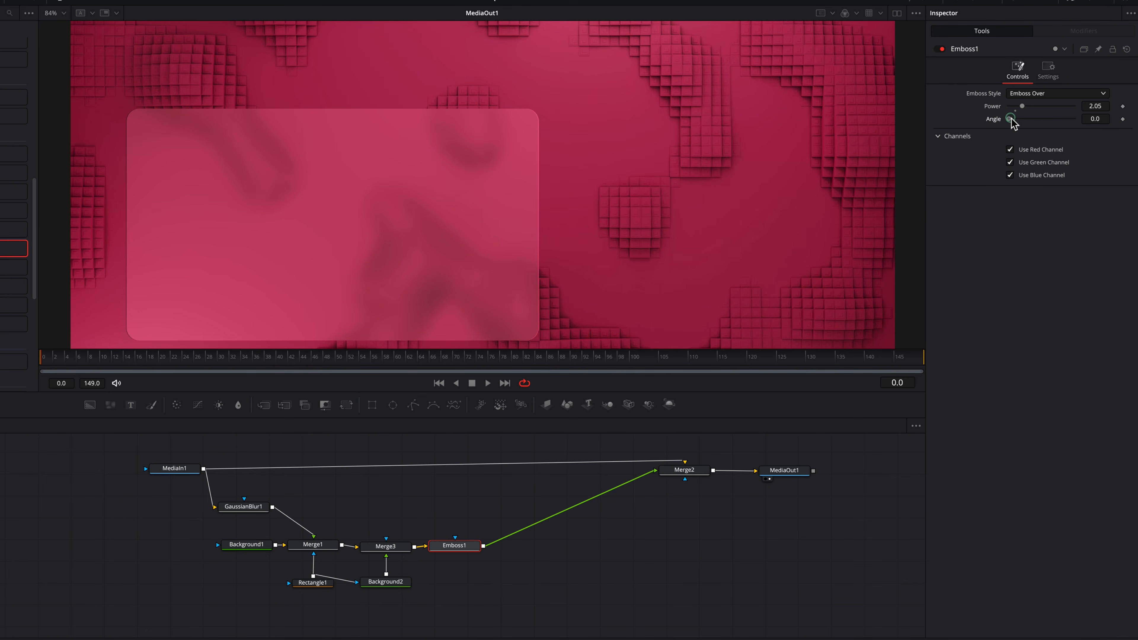
{"action": "left_click_drag", "start_coordinate": [1011, 119], "coordinate": [1052, 119]}
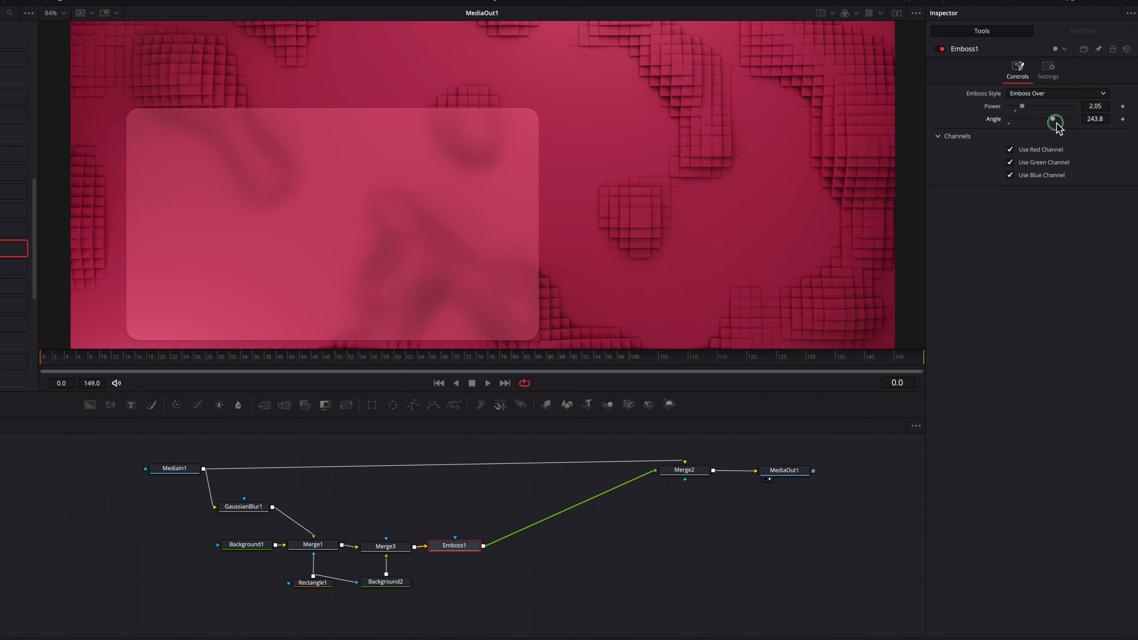
{"action": "left_click_drag", "start_coordinate": [707, 260], "coordinate": [702, 250]}
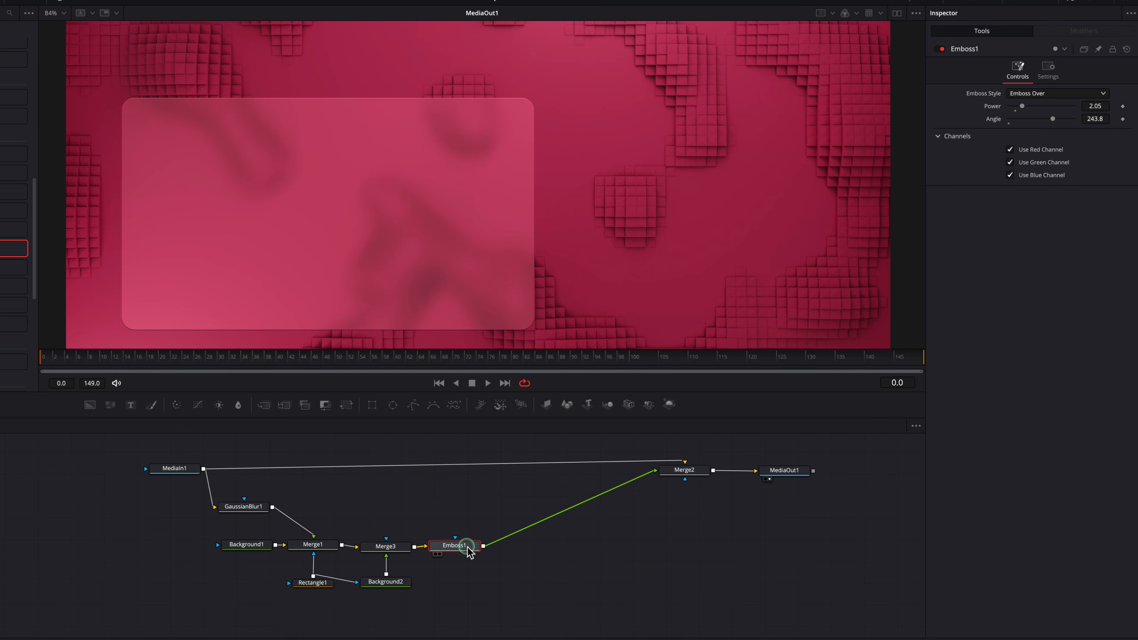
Step: Paste a copy of the Emboss node after Emboss1 and set the copy's angle to about 230
{"action": "key", "text": "ctrl+v"}
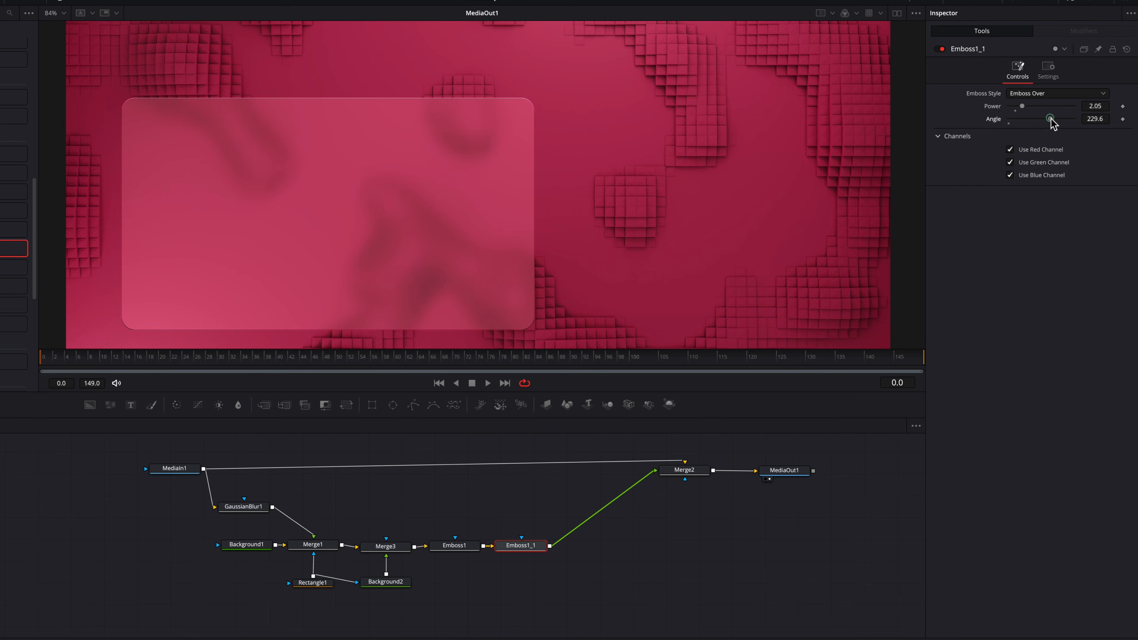
{"action": "left_click_drag", "start_coordinate": [1051, 119], "coordinate": [1049, 119]}
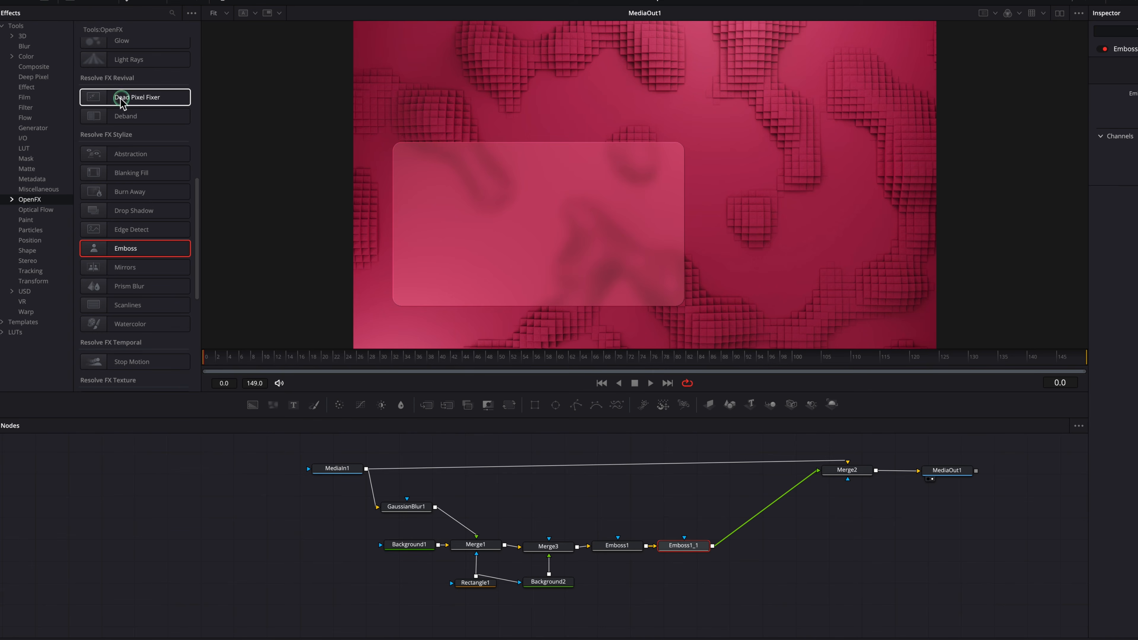
Step: Insert a TV effect after the second Emboss node and set its scan lines to 0
{"action": "left_click", "coordinate": [35, 87]}
{"action": "left_click_drag", "start_coordinate": [178, 216], "coordinate": [748, 545]}
{"action": "left_click_drag", "start_coordinate": [588, 549], "coordinate": [590, 551]}
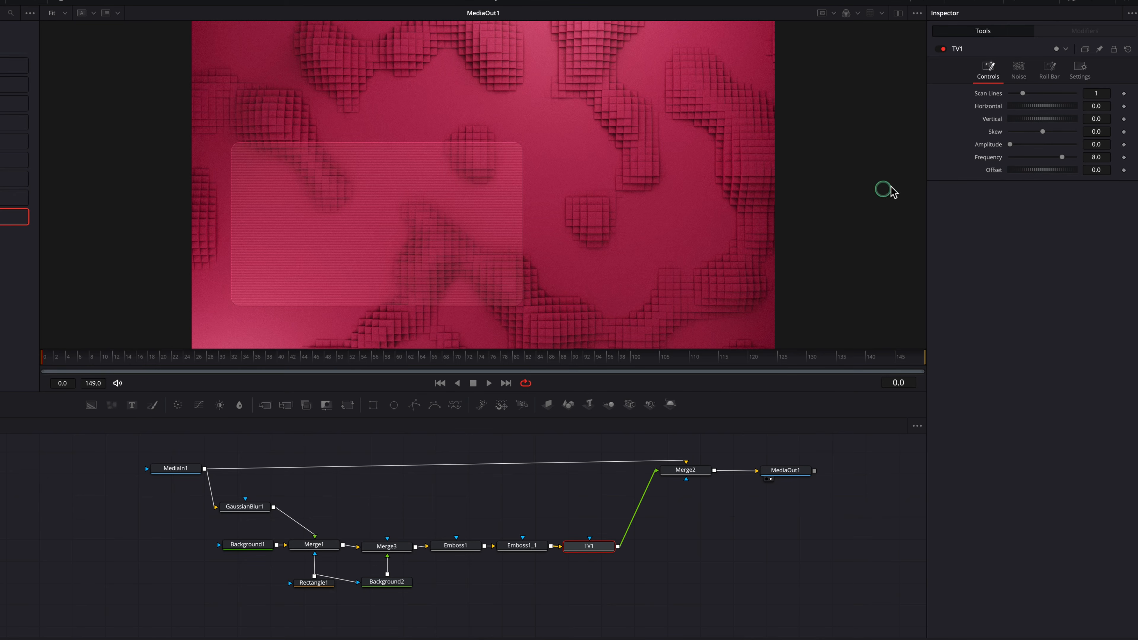
{"action": "left_click_drag", "start_coordinate": [1022, 94], "coordinate": [972, 95]}
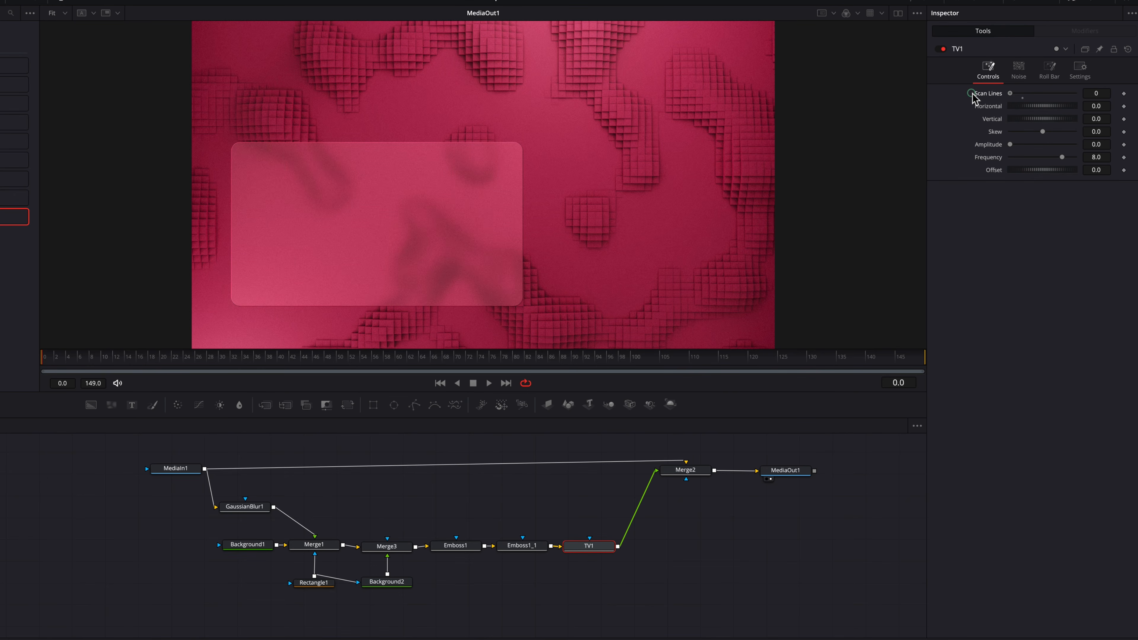
Step: Mask the TV effect with Rectangle1 and reduce its noise power
{"action": "scroll", "coordinate": [529, 240], "scroll_direction": "up", "scroll_amount": 2}
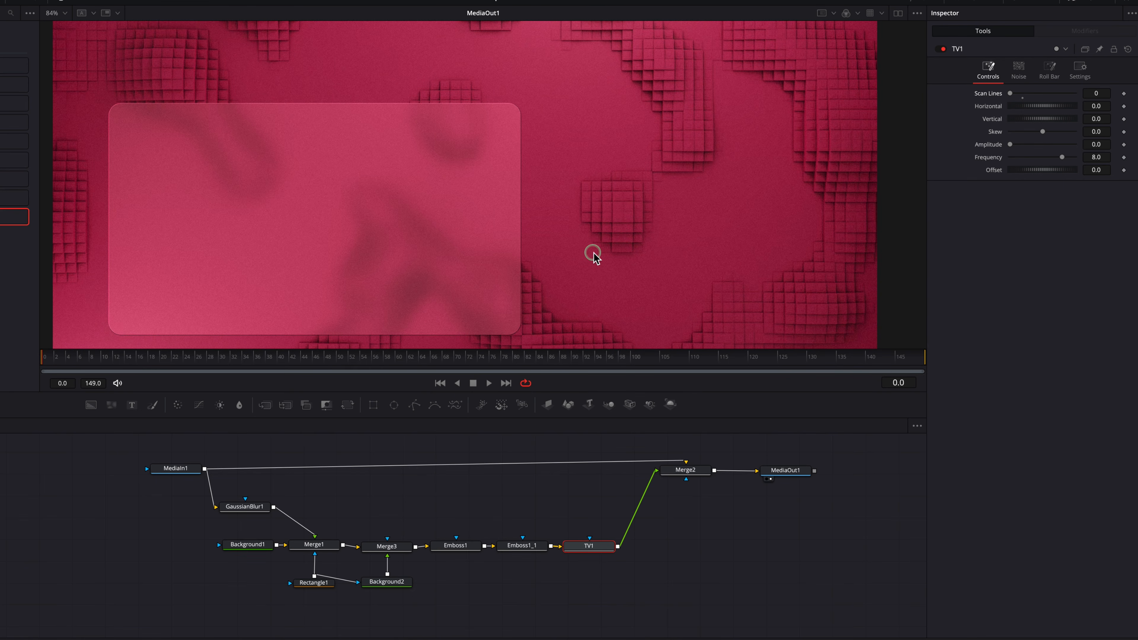
{"action": "left_click_drag", "start_coordinate": [594, 252], "coordinate": [613, 243]}
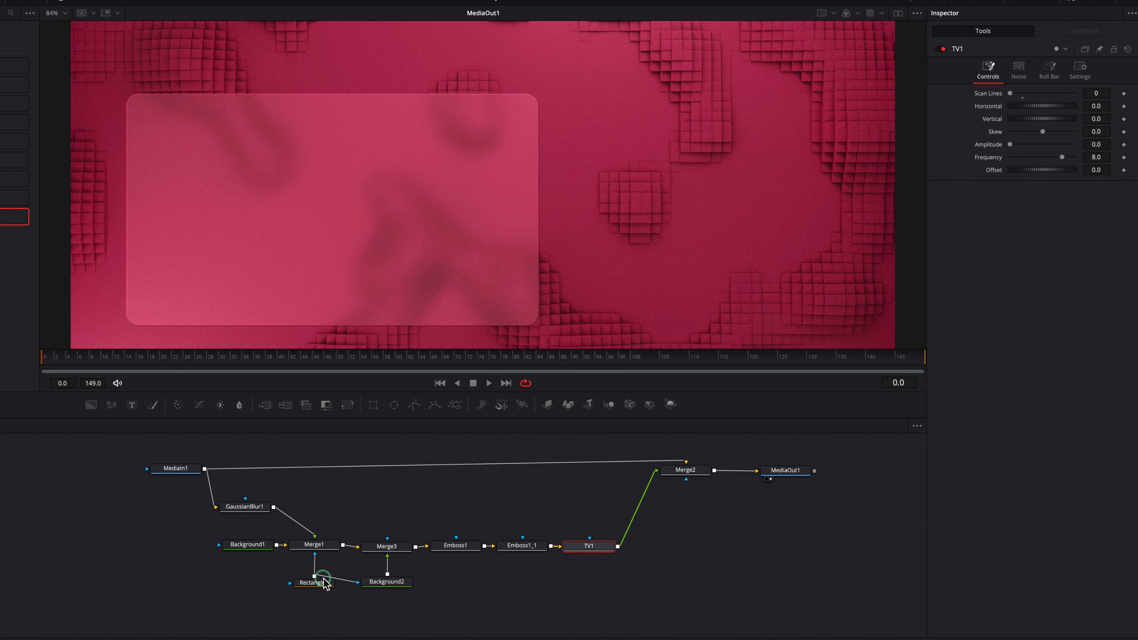
{"action": "left_click_drag", "start_coordinate": [316, 576], "coordinate": [608, 550]}
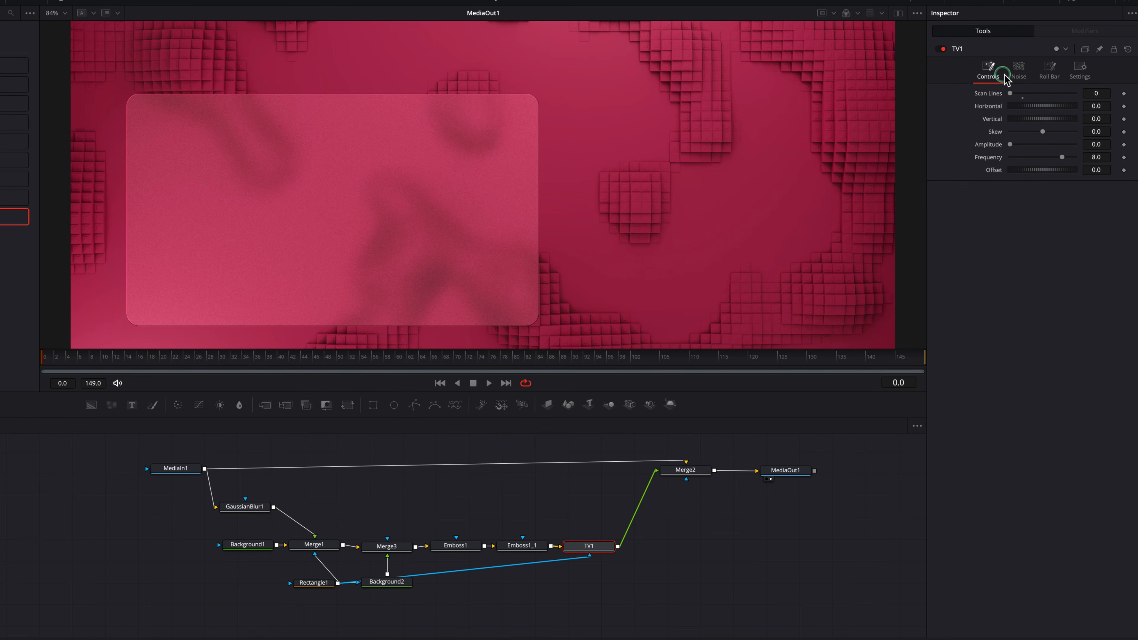
{"action": "left_click", "coordinate": [1020, 71]}
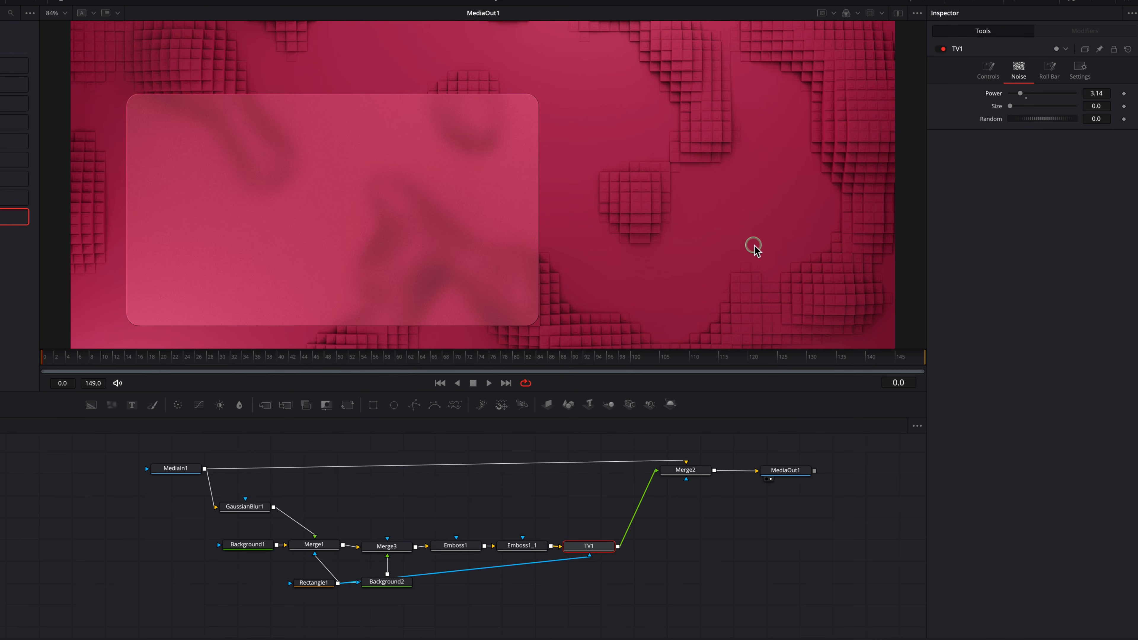
Step: Move Merge2 and MediaOut1 further along, and insert a Drop Shadow effect between TV1 and Merge2
{"action": "left_click_drag", "start_coordinate": [651, 584], "coordinate": [554, 574]}
{"action": "left_click_drag", "start_coordinate": [556, 502], "coordinate": [724, 443]}
{"action": "left_click_drag", "start_coordinate": [686, 462], "coordinate": [775, 465]}
{"action": "left_click", "coordinate": [686, 542]}
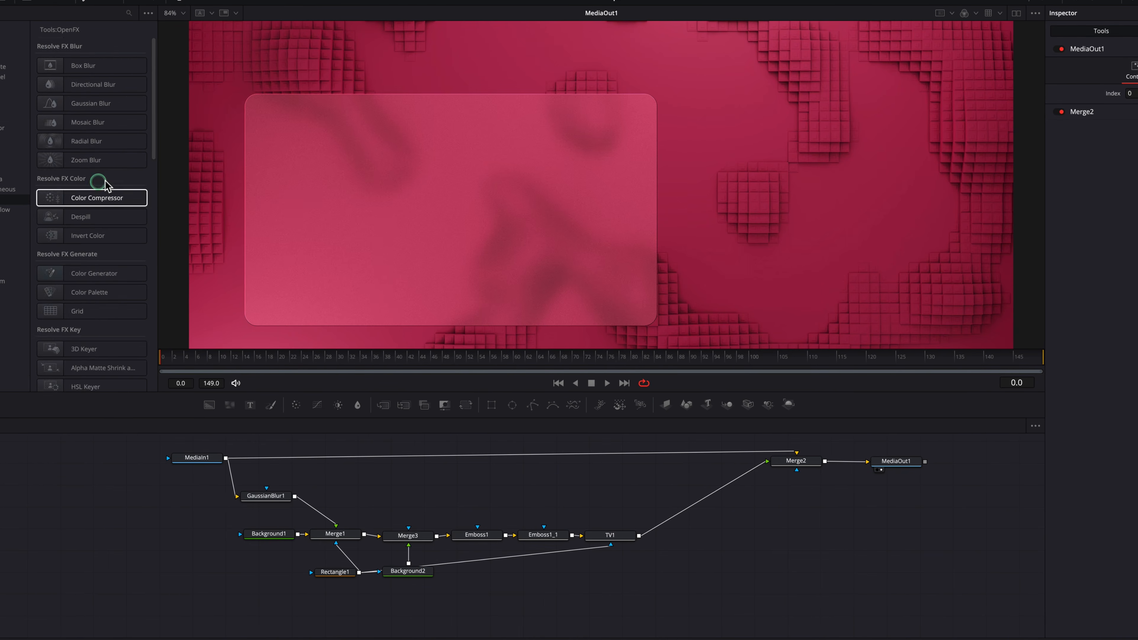
{"action": "scroll", "coordinate": [157, 229], "scroll_direction": "down", "scroll_amount": 10}
{"action": "left_click_drag", "start_coordinate": [99, 234], "coordinate": [717, 521]}
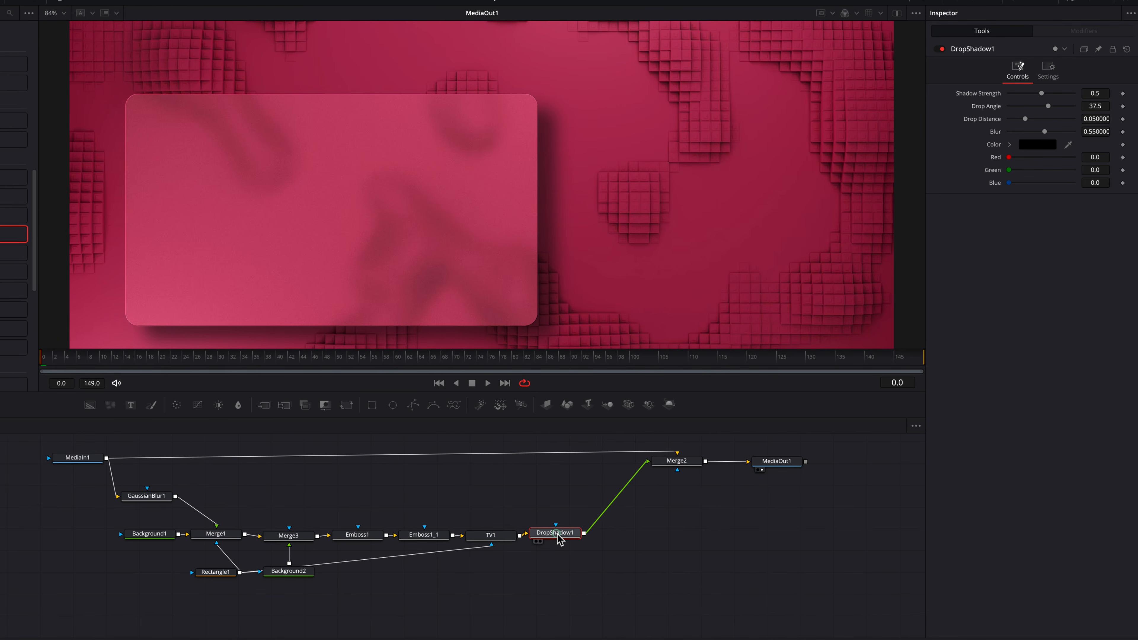
Step: Align DropShadow1 with the TV1 row and set its strength to 0.48, drop distance to about 0.0205 and blur to about 0.622
{"action": "left_click_drag", "start_coordinate": [557, 534], "coordinate": [563, 536]}
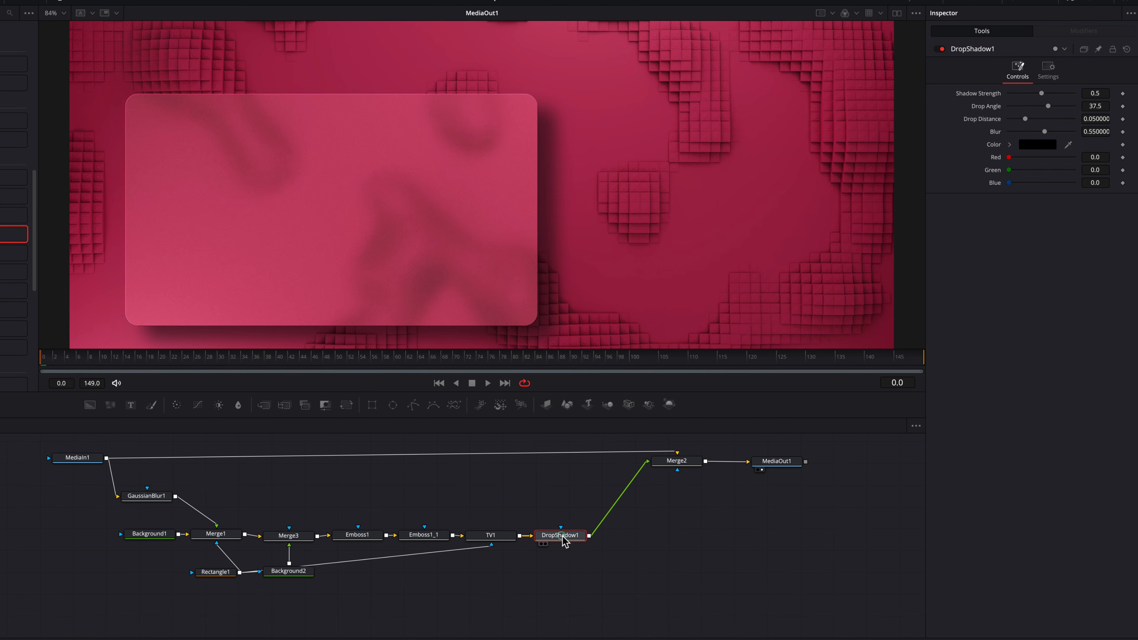
{"action": "scroll", "coordinate": [630, 262], "scroll_direction": "down", "scroll_amount": 1}
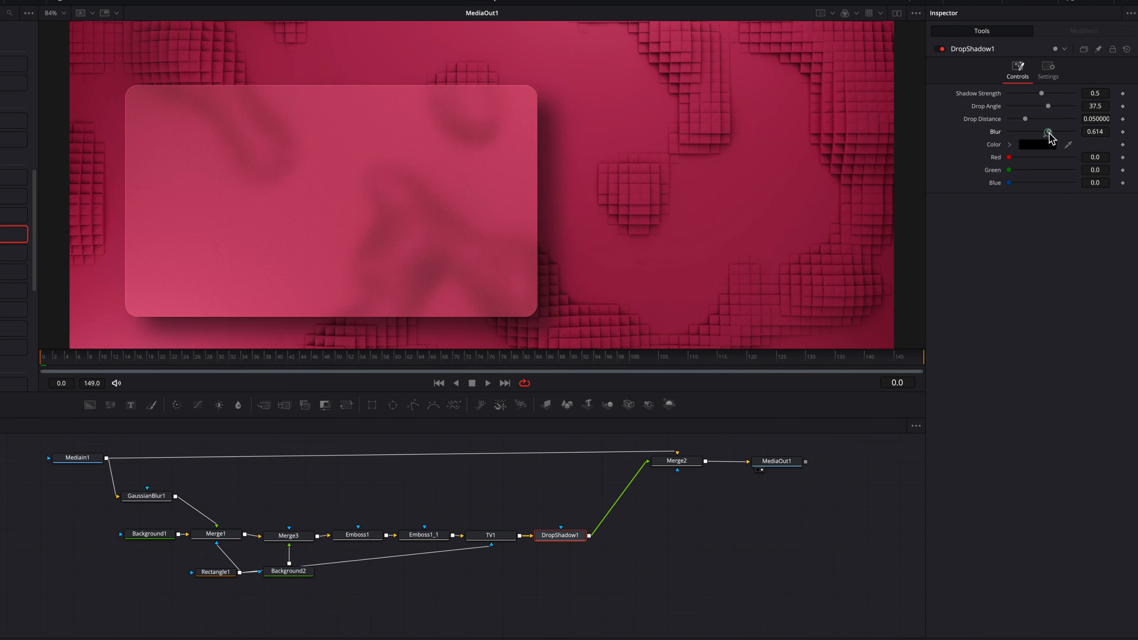
{"action": "left_click_drag", "start_coordinate": [1049, 132], "coordinate": [1043, 93]}
{"action": "key", "text": "super+f"}
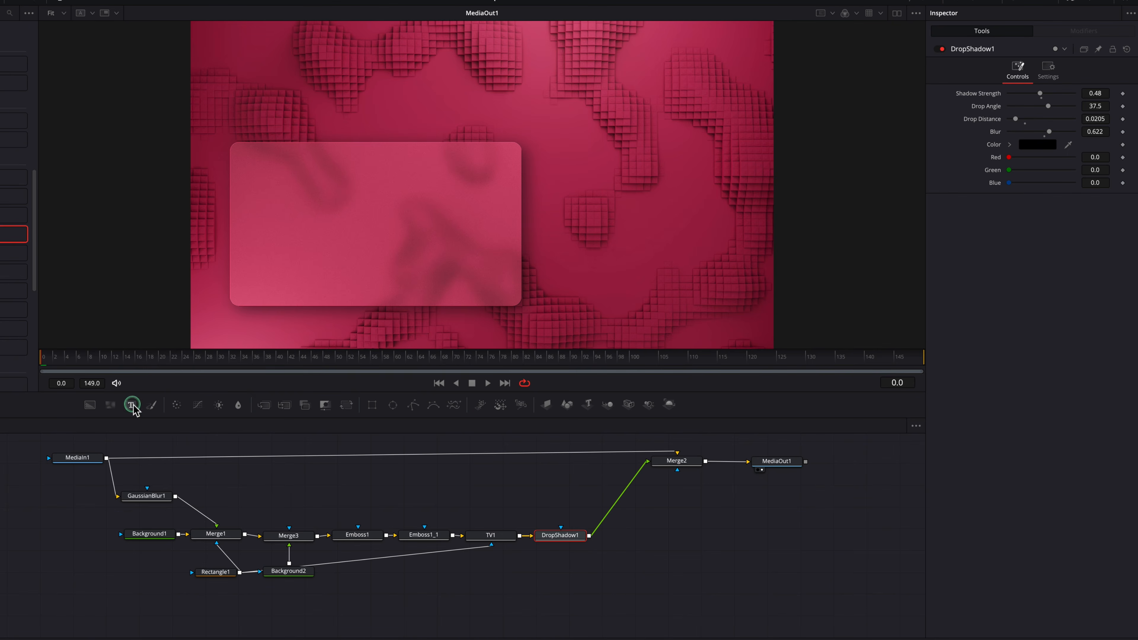
Step: Merge a Text node over the DropShadow1 output and set its text to "GLASS EFFECT"
{"action": "mouse_move", "coordinate": [131, 405]}
{"action": "left_mouse_down"}
{"action": "mouse_move", "coordinate": [598, 615]}
{"action": "mouse_move", "coordinate": [573, 591]}
{"action": "mouse_move", "coordinate": [600, 585]}
{"action": "mouse_move", "coordinate": [591, 537]}
{"action": "left_mouse_up"}
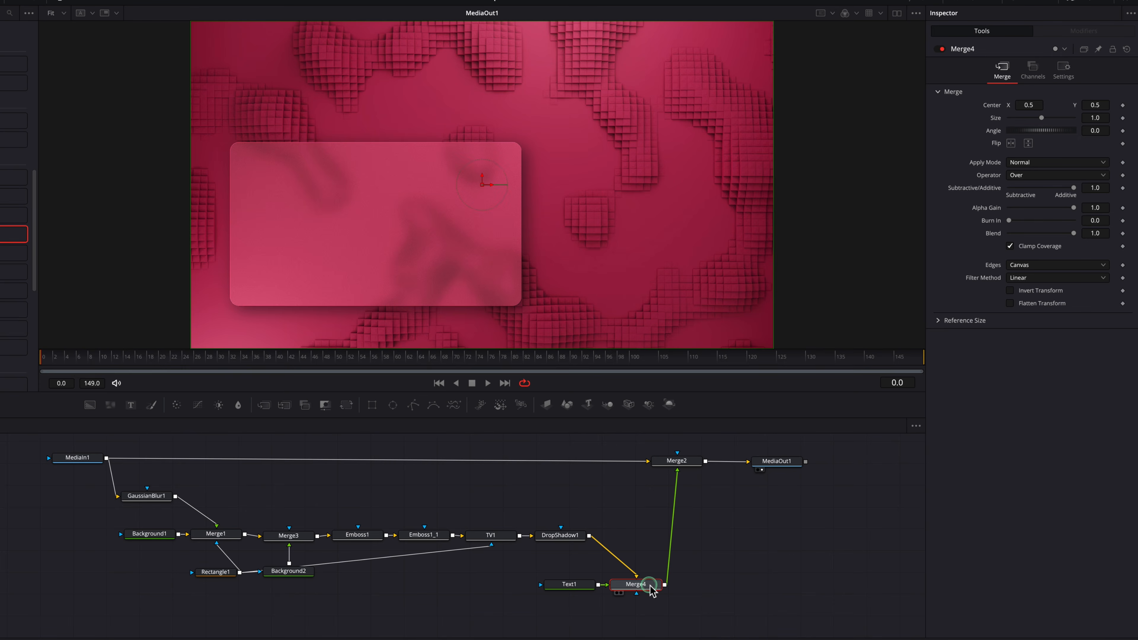
{"action": "left_click", "coordinate": [571, 584]}
{"action": "left_click", "coordinate": [1009, 171]}
{"action": "type", "text": "GLASS EFFE"}
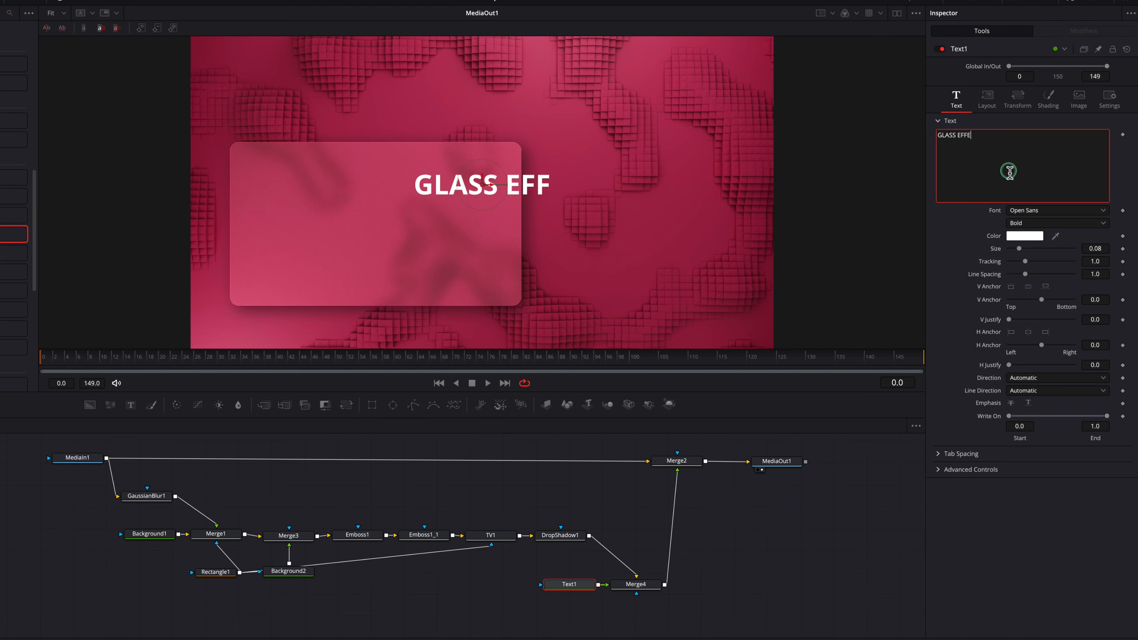
{"action": "type", "text": "CT"}
Step: Center the GLASS EFFECT title on the glass panel and enlarge its size to about 0.0961
{"action": "left_click_drag", "start_coordinate": [484, 188], "coordinate": [380, 220]}
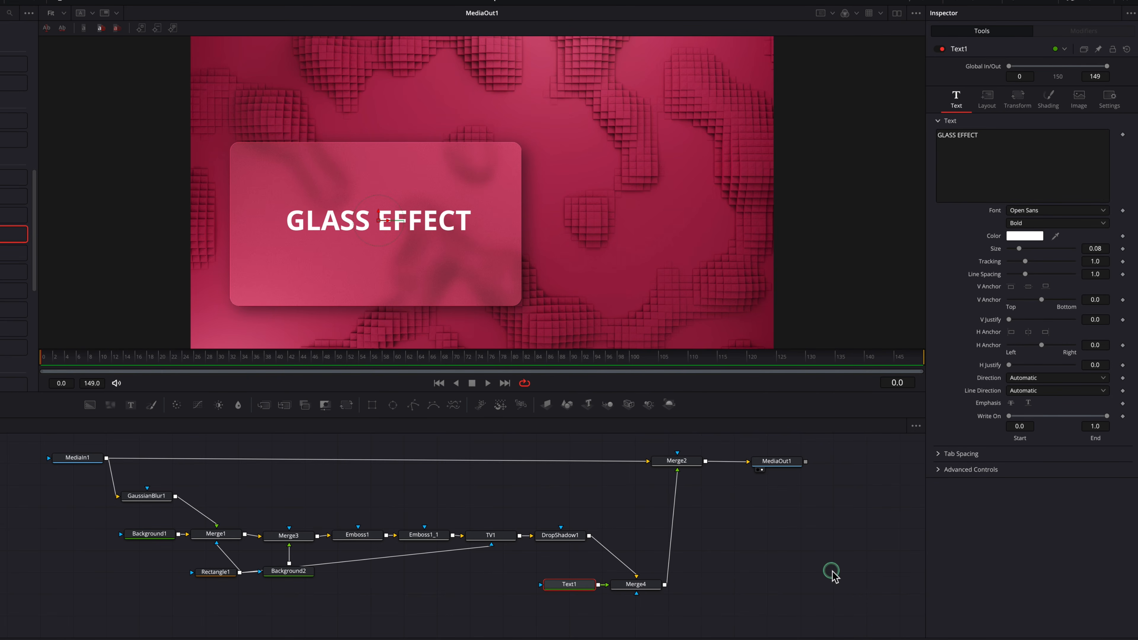
{"action": "left_click_drag", "start_coordinate": [1093, 247], "coordinate": [1136, 247]}
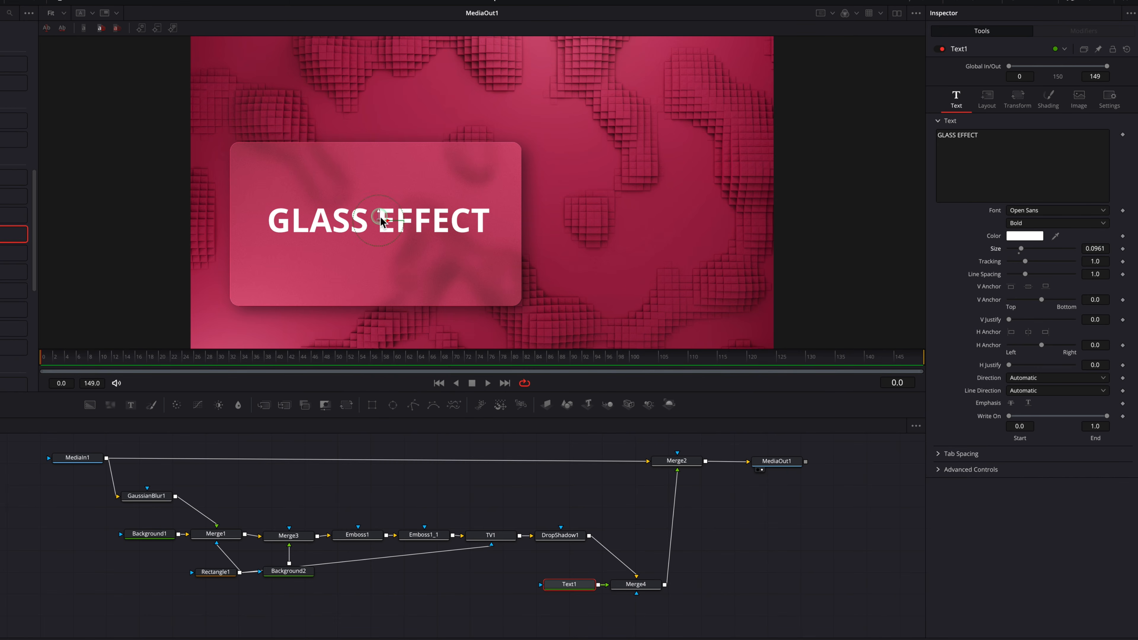
{"action": "left_click_drag", "start_coordinate": [379, 224], "coordinate": [384, 225]}
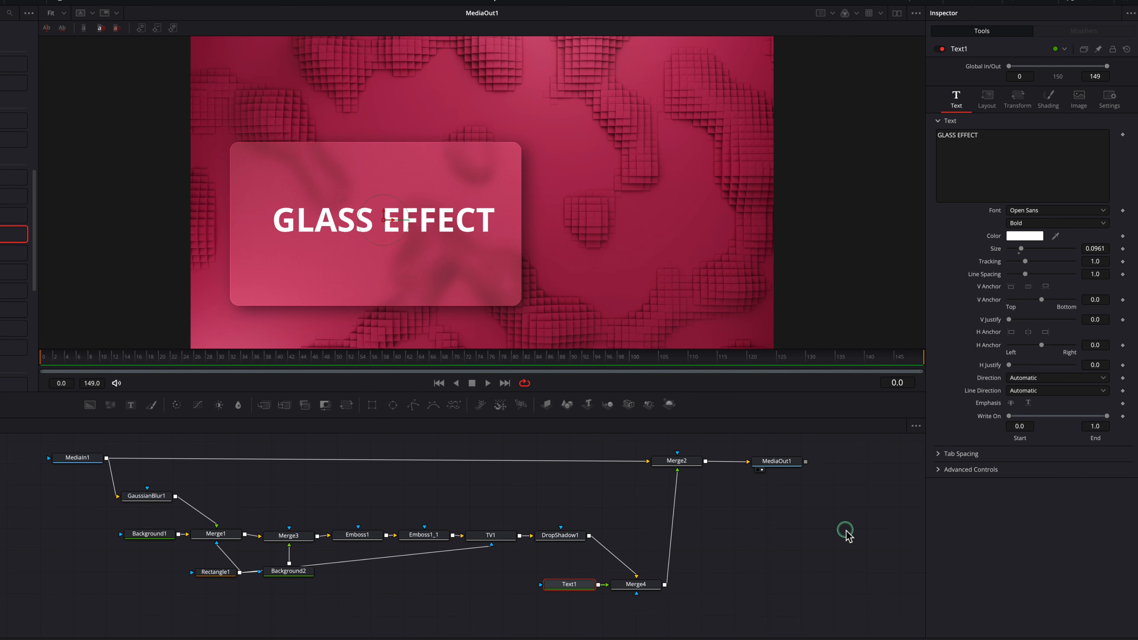
{"action": "left_click", "coordinate": [756, 547]}
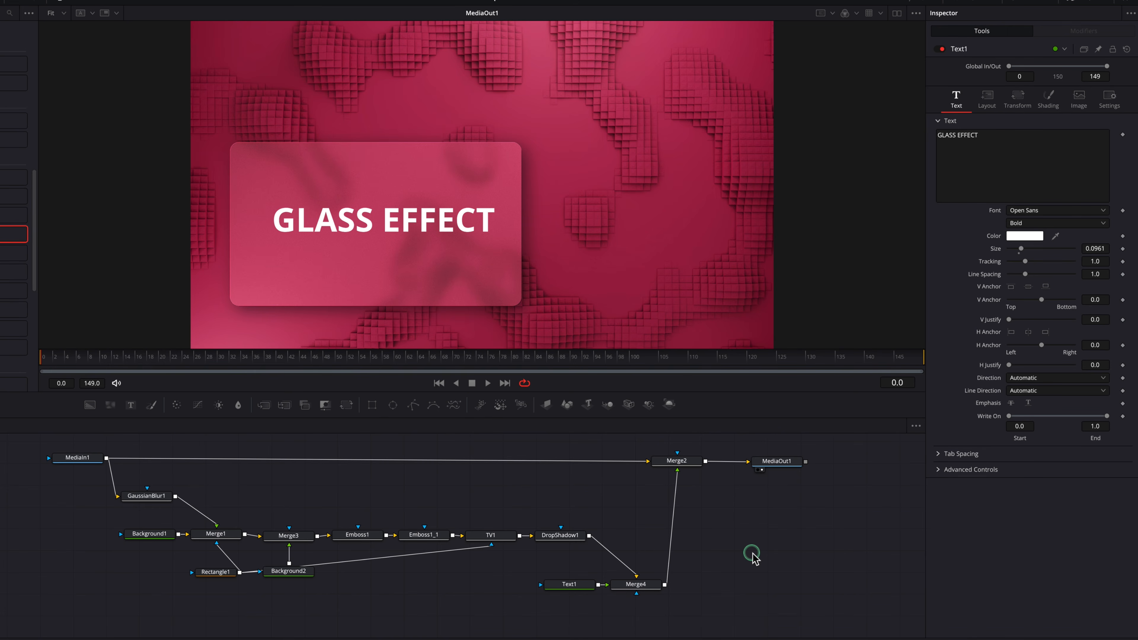
Step: Try a Horizontal gradient type on Background2, varying the right colour's alpha and ending at 0
{"action": "left_click", "coordinate": [296, 572]}
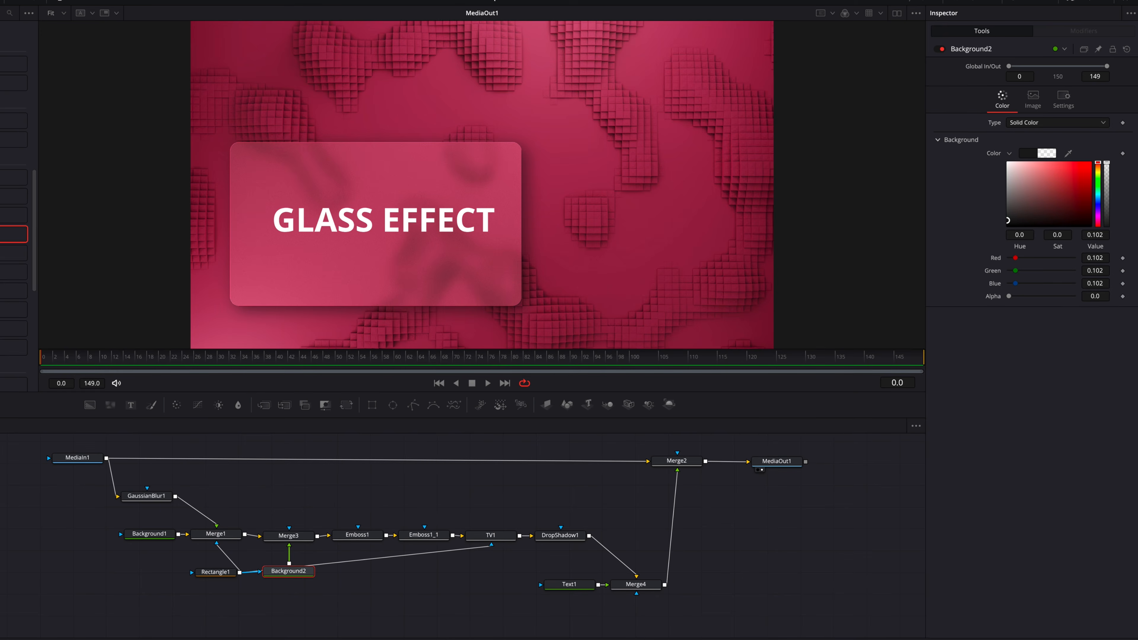
{"action": "left_click", "coordinate": [1084, 122]}
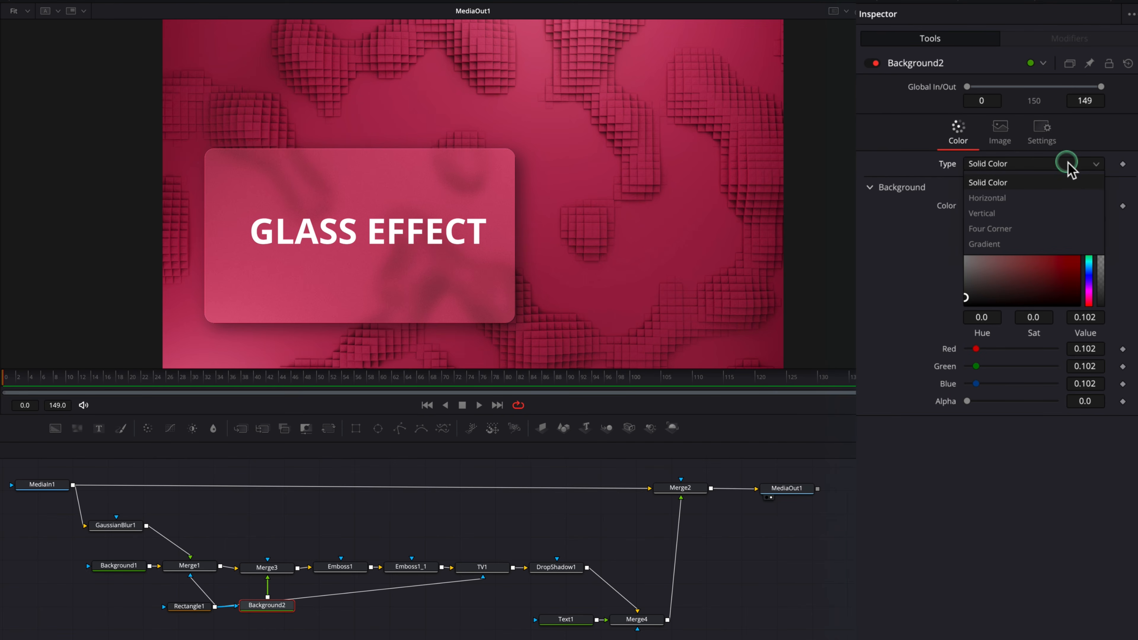
{"action": "left_click", "coordinate": [1075, 198]}
{"action": "left_click_drag", "start_coordinate": [1049, 498], "coordinate": [963, 500]}
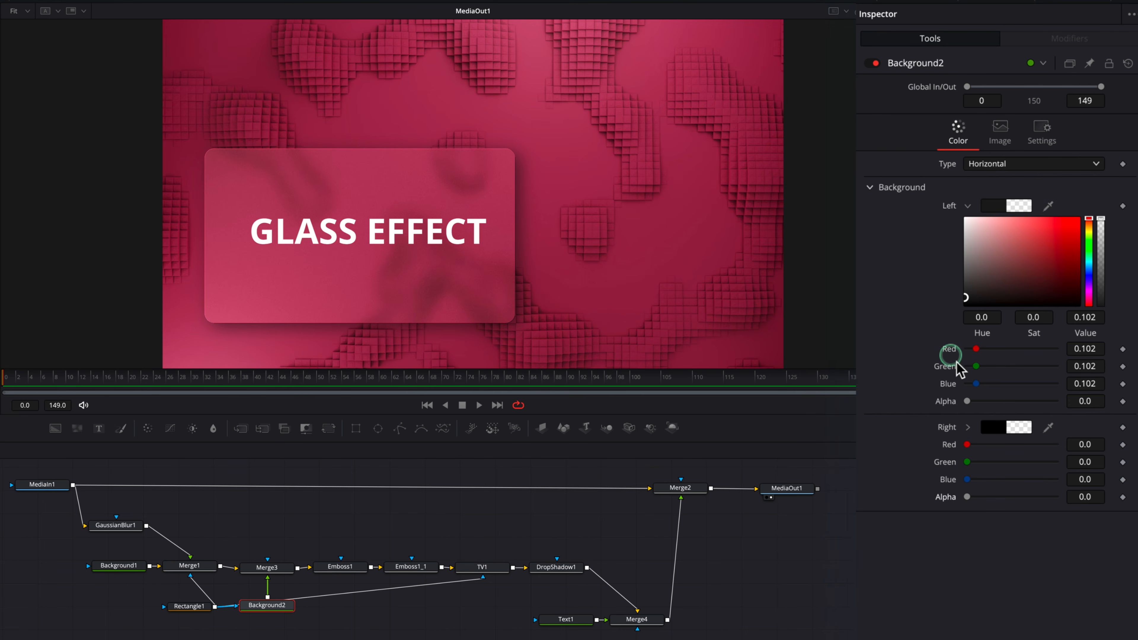
Step: Try a Vertical gradient type on Background2, varying the bottom colour's alpha, and return the type to Solid Color
{"action": "left_click", "coordinate": [1052, 173]}
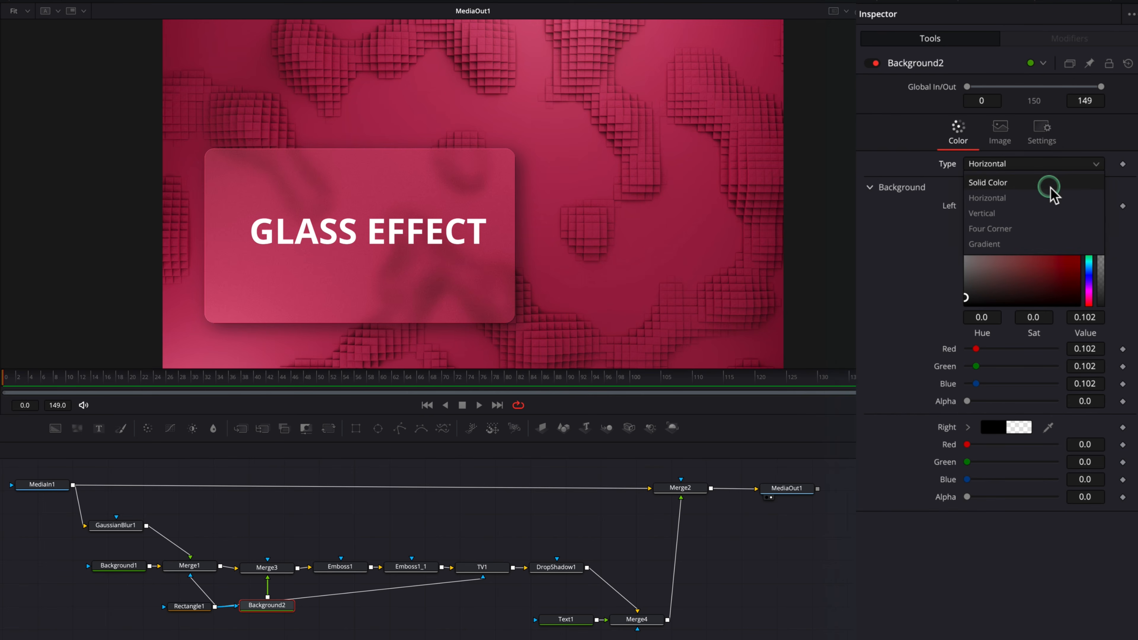
{"action": "left_click", "coordinate": [1042, 211]}
{"action": "left_click_drag", "start_coordinate": [1056, 497], "coordinate": [959, 497]}
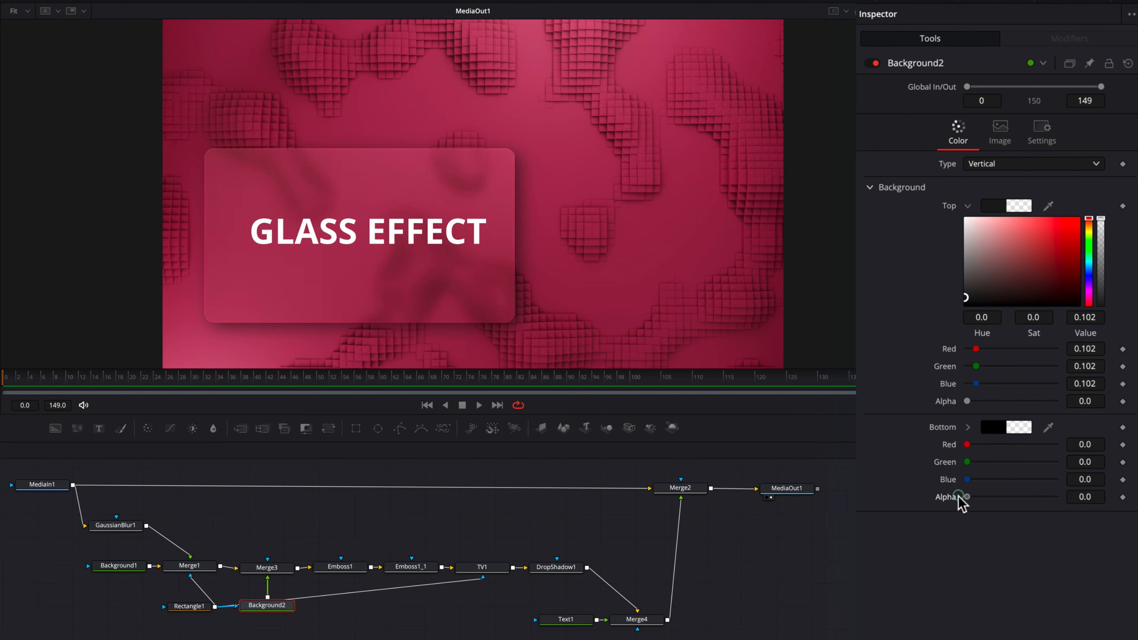
{"action": "left_click", "coordinate": [1062, 165]}
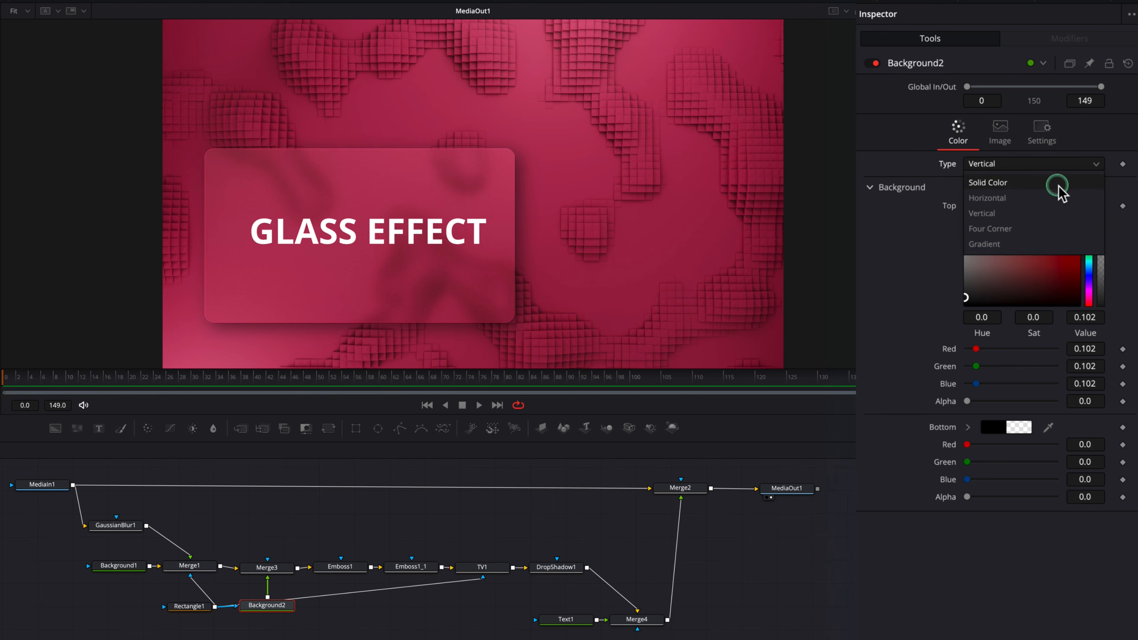
{"action": "left_click", "coordinate": [1062, 183]}
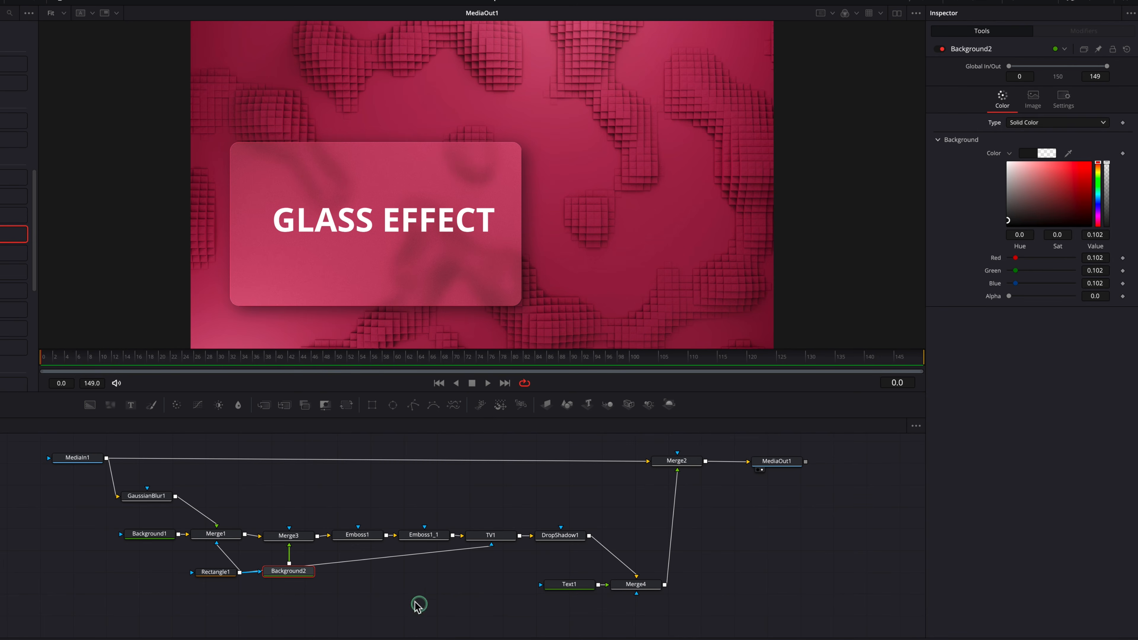
Step: Try different dimensions for the Rectangle1 mask, and undo the changes
{"action": "left_click", "coordinate": [214, 575]}
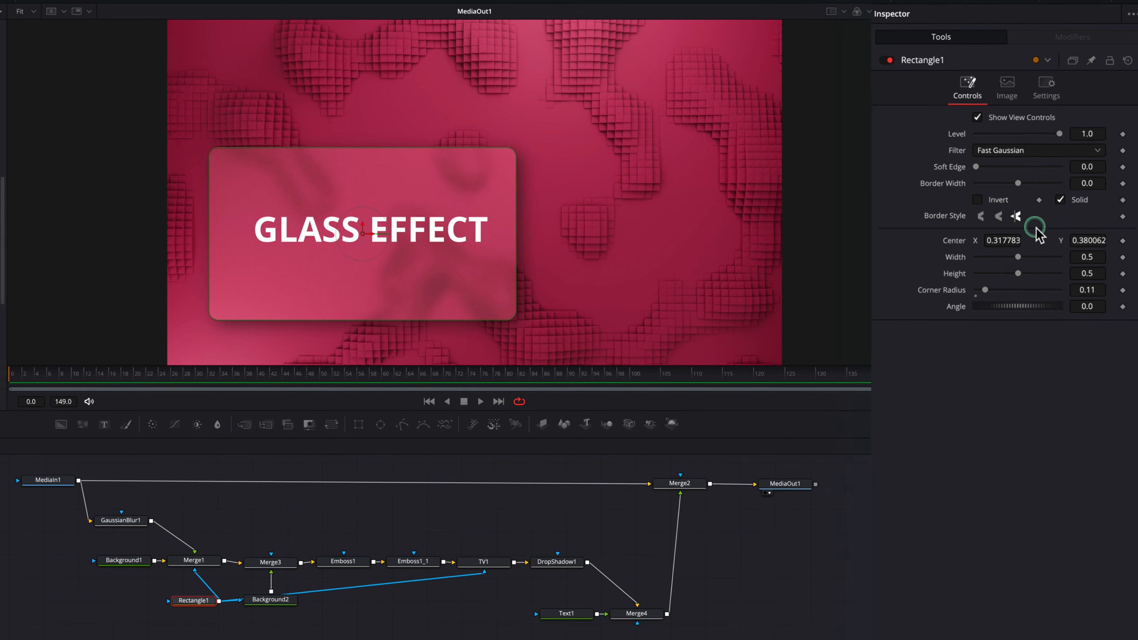
{"action": "left_click_drag", "start_coordinate": [998, 255], "coordinate": [1014, 291]}
{"action": "key", "text": "ctrl+z"}
{"action": "key", "text": "ctrl+z"}
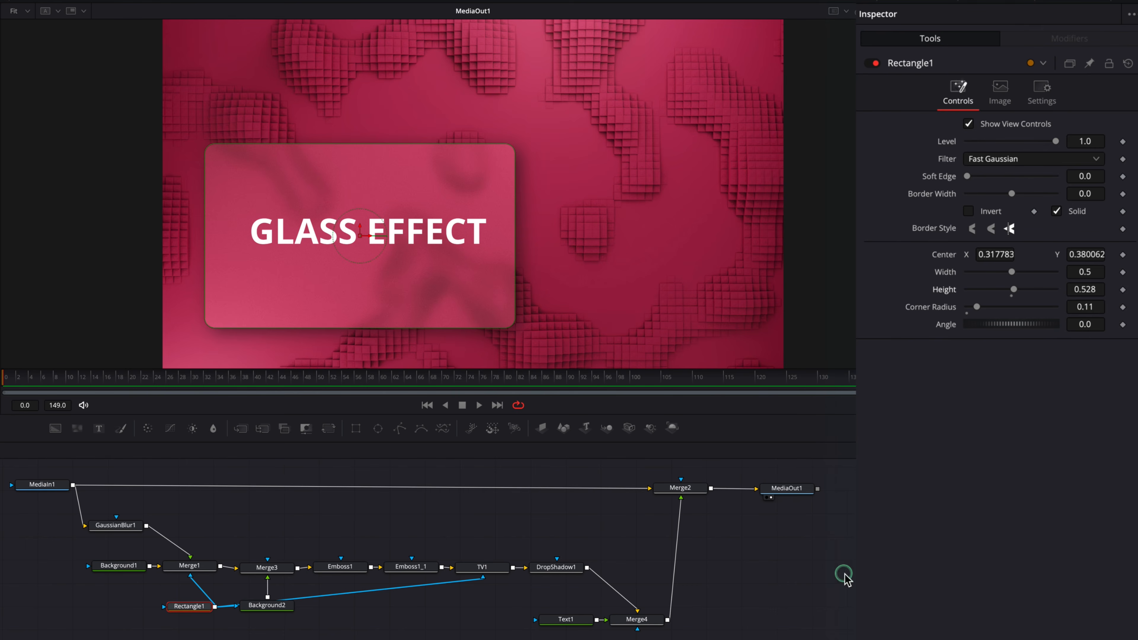
{"action": "key", "text": "ctrl+z"}
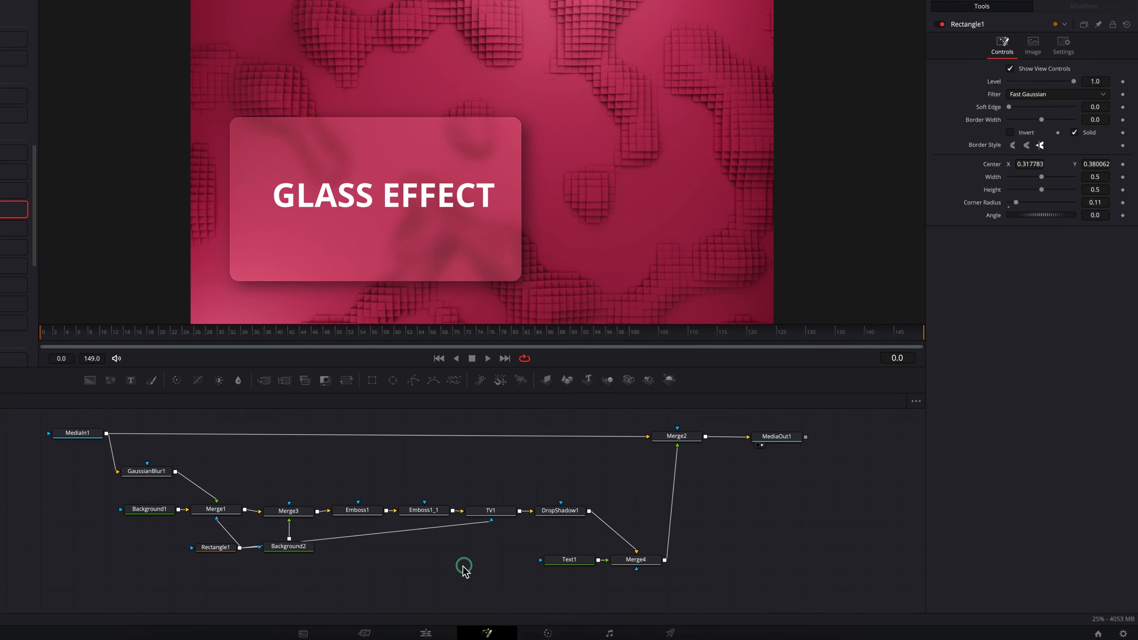
Step: On the Edit page, place abstractbg2.mp4 at the start of Video 1 beneath the Fusion Composition, overwriting abstractbg1.mp4
{"action": "left_click", "coordinate": [429, 624]}
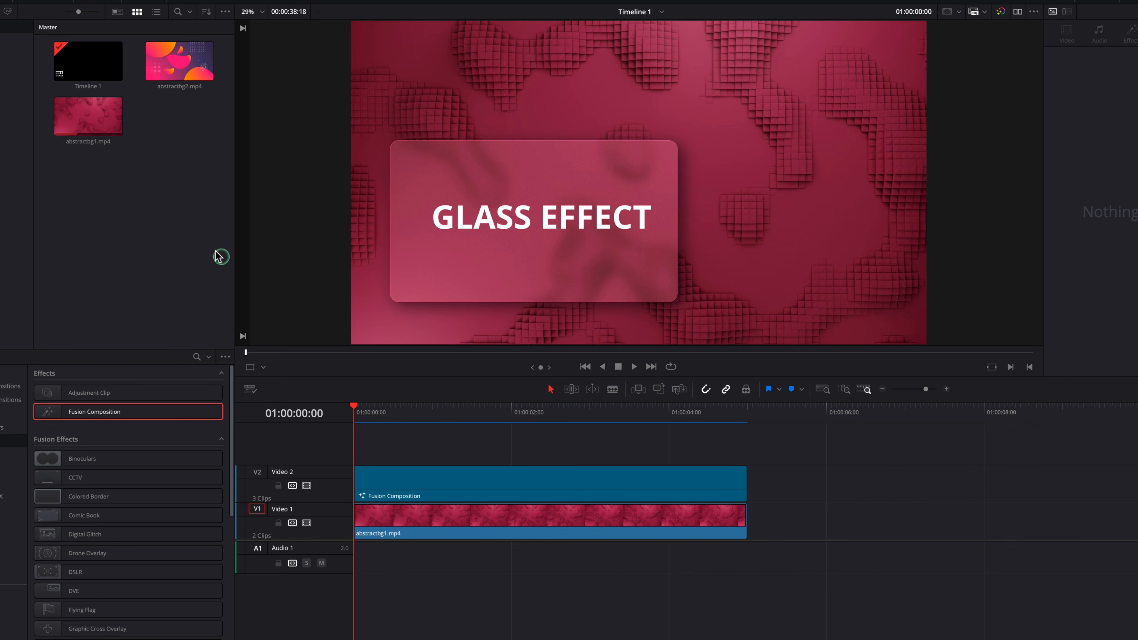
{"action": "left_click_drag", "start_coordinate": [179, 63], "coordinate": [358, 531]}
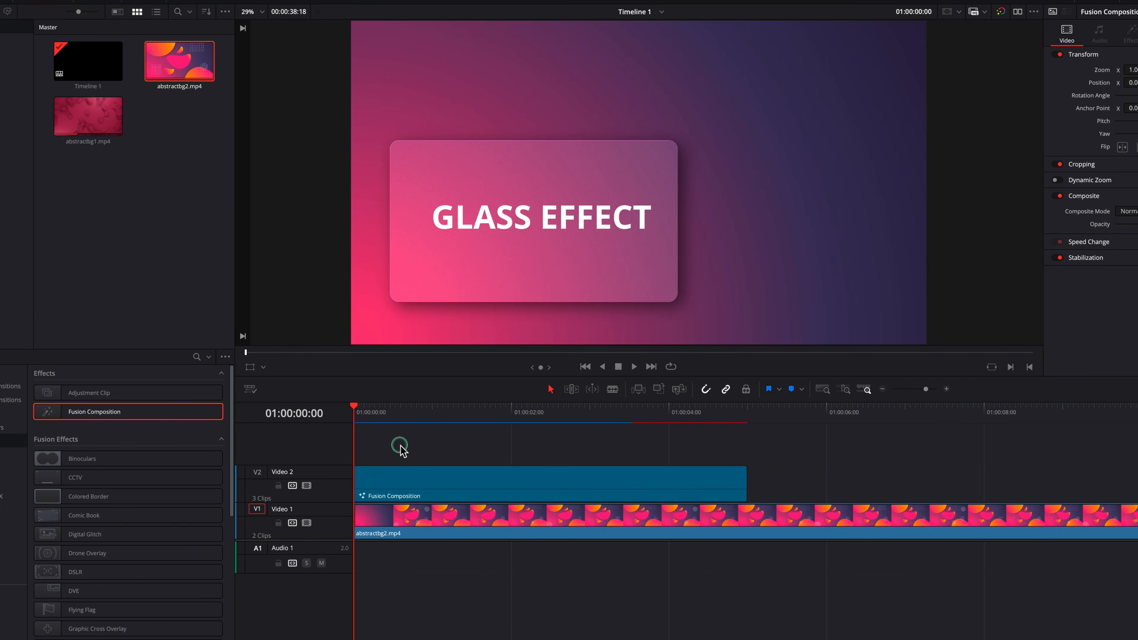
{"action": "left_click_drag", "start_coordinate": [400, 449], "coordinate": [362, 428]}
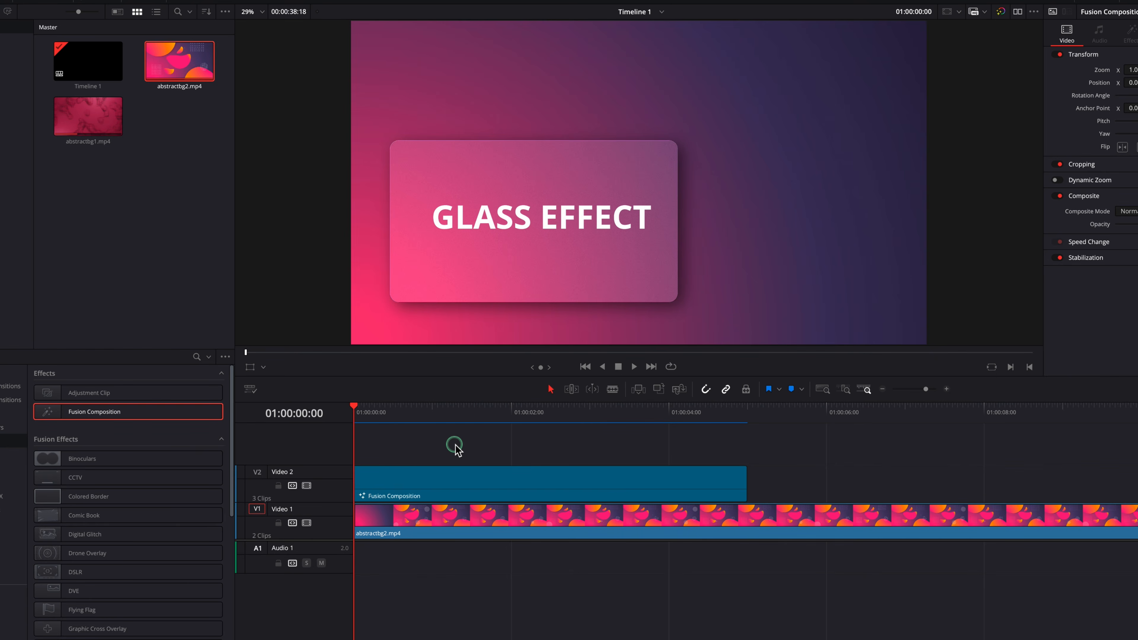